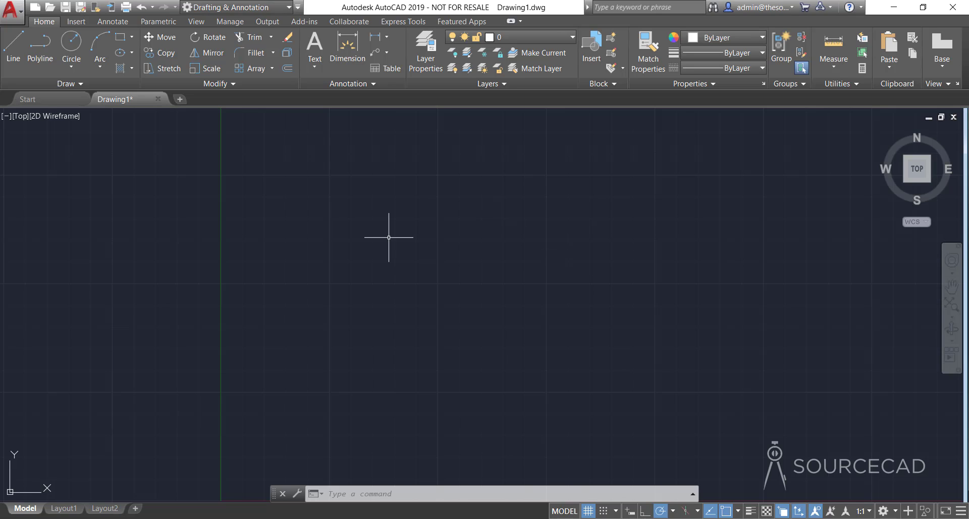
Step: Add a multiline text object containing the letter A in the empty drawing area
click(320, 68)
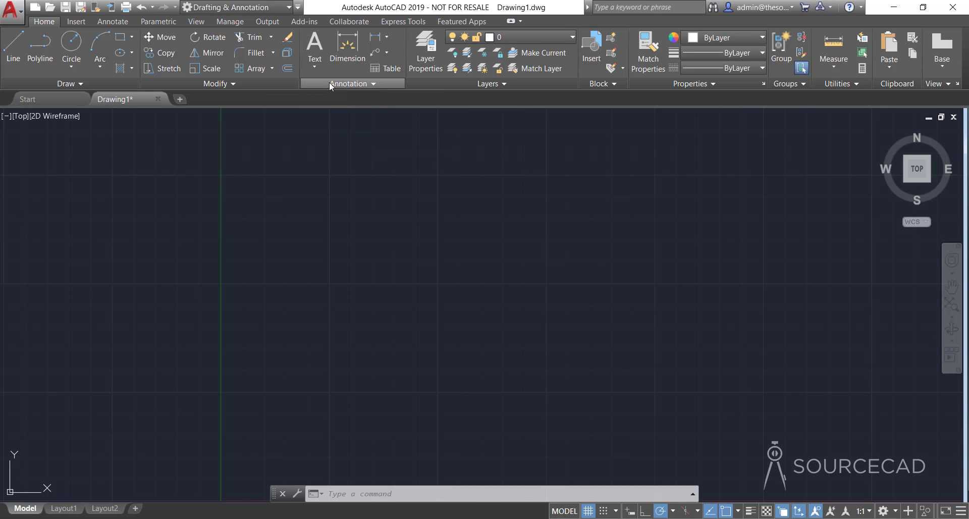
click(331, 83)
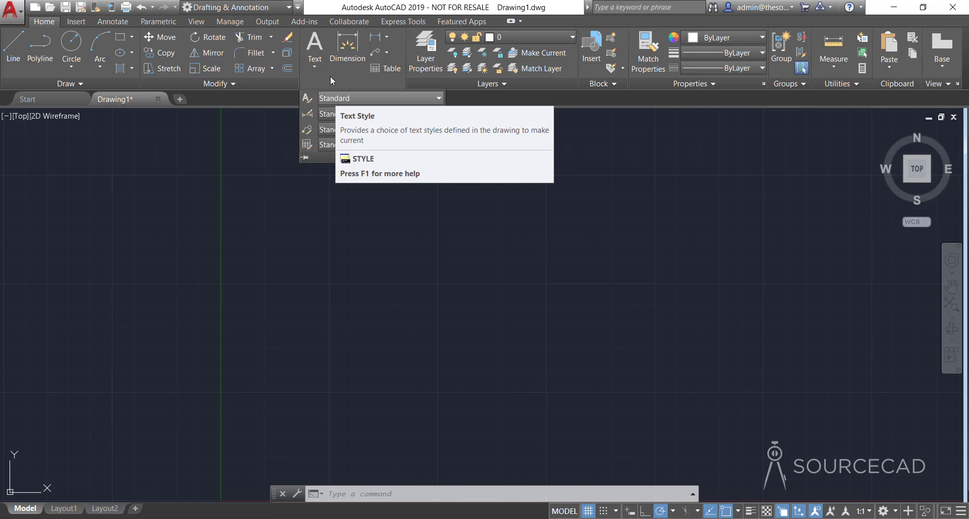
click(315, 61)
click(334, 88)
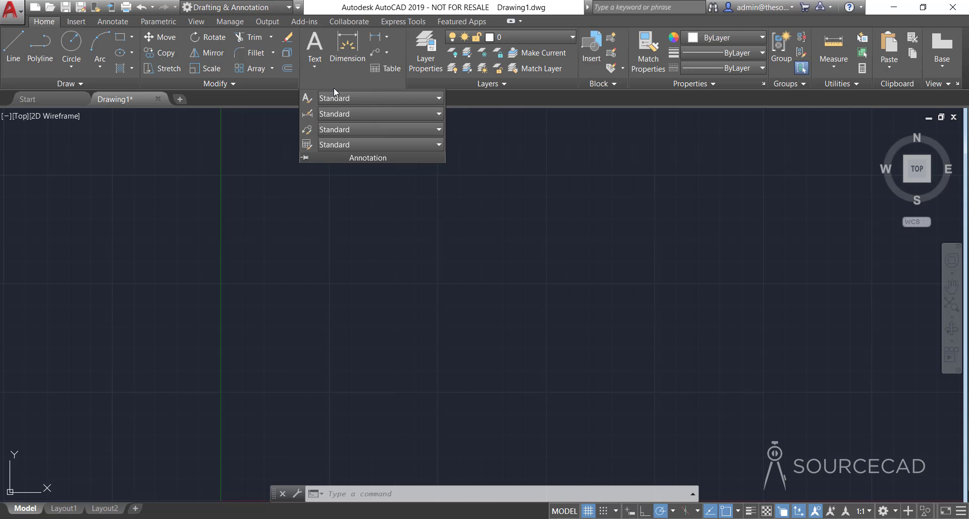
click(369, 254)
click(467, 333)
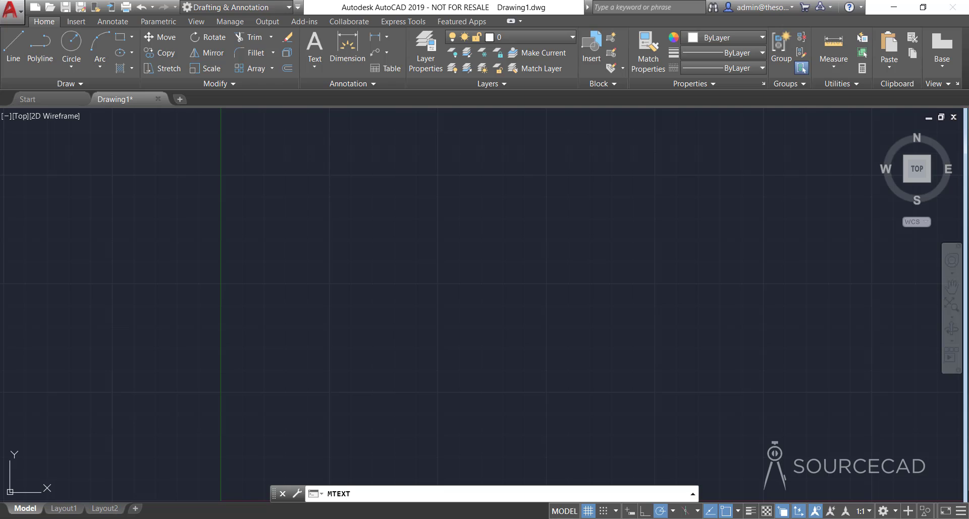
text(A)
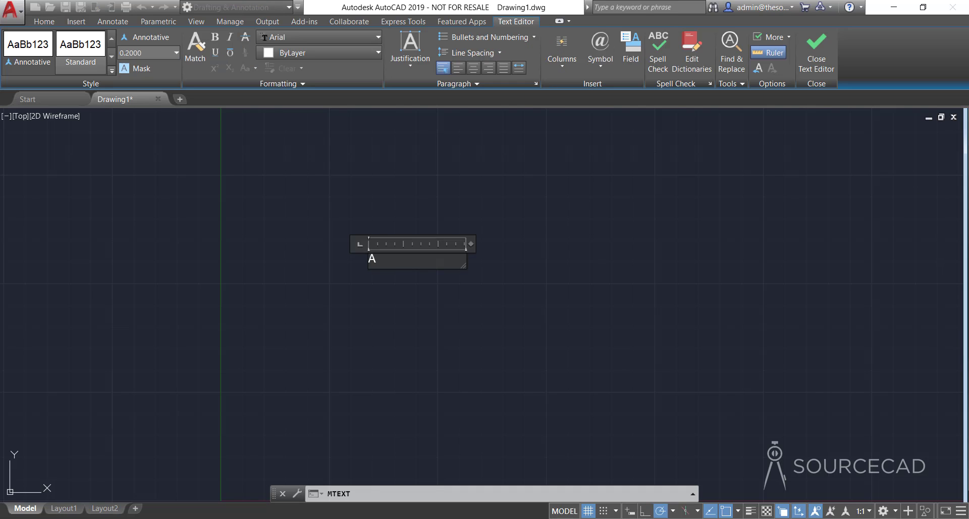
click(372, 286)
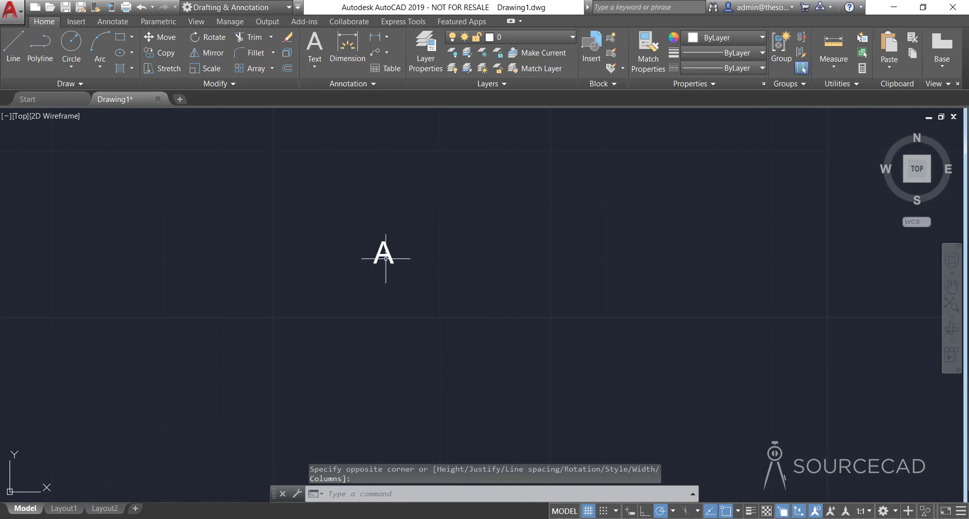
Step: Start a multiline text box just to the right of the letter A and open the Character Map for other symbols
middle_drag(405, 255, 461, 274)
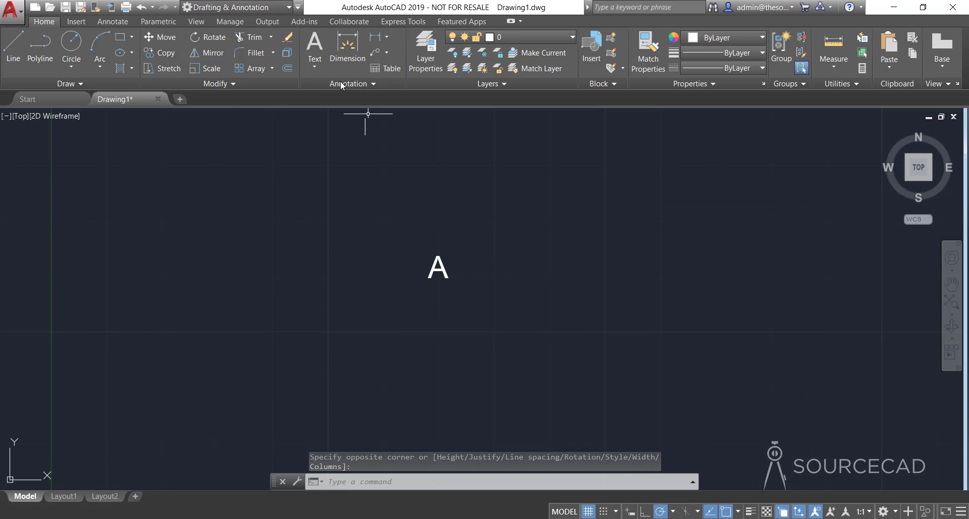
click(316, 47)
click(484, 263)
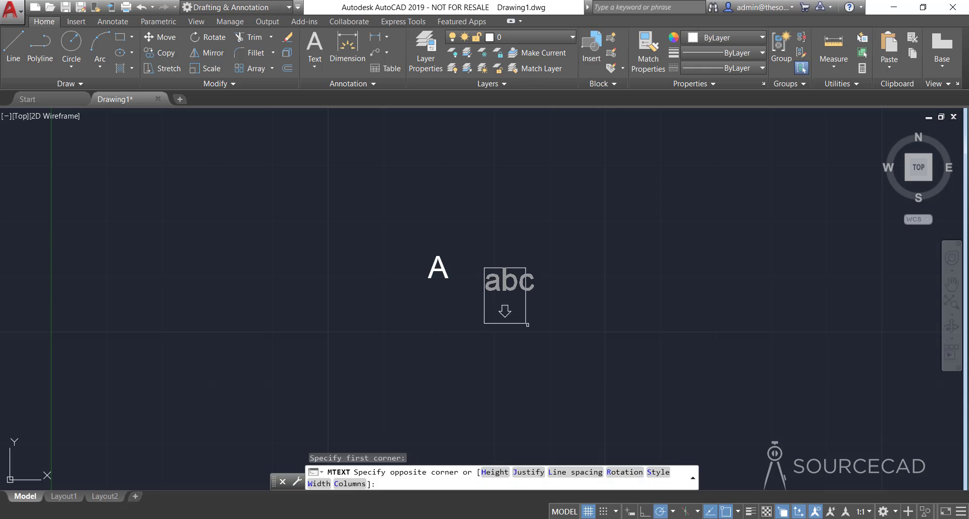
click(533, 305)
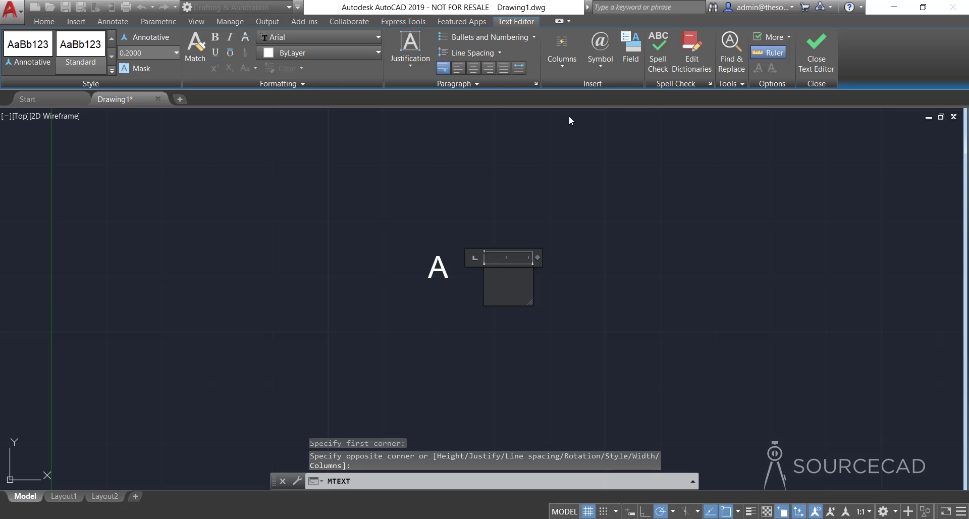
click(599, 66)
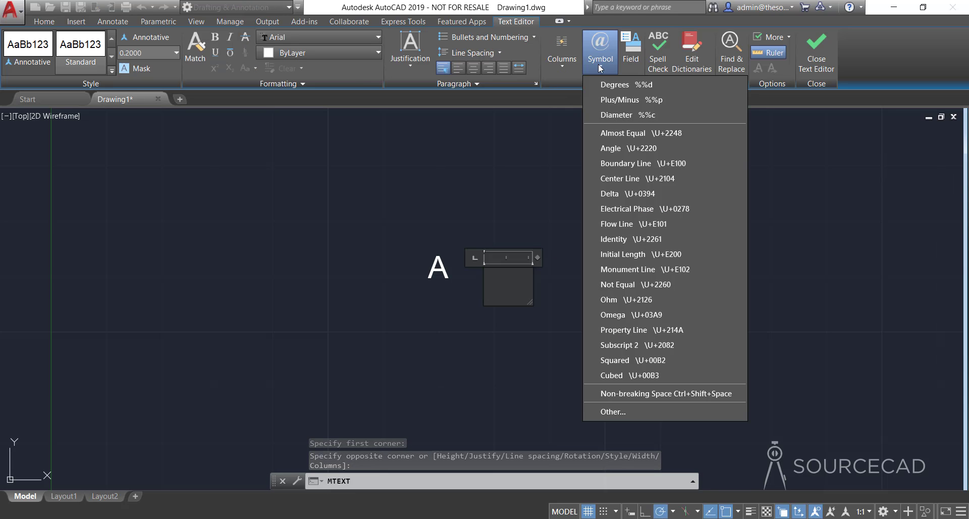
click(622, 413)
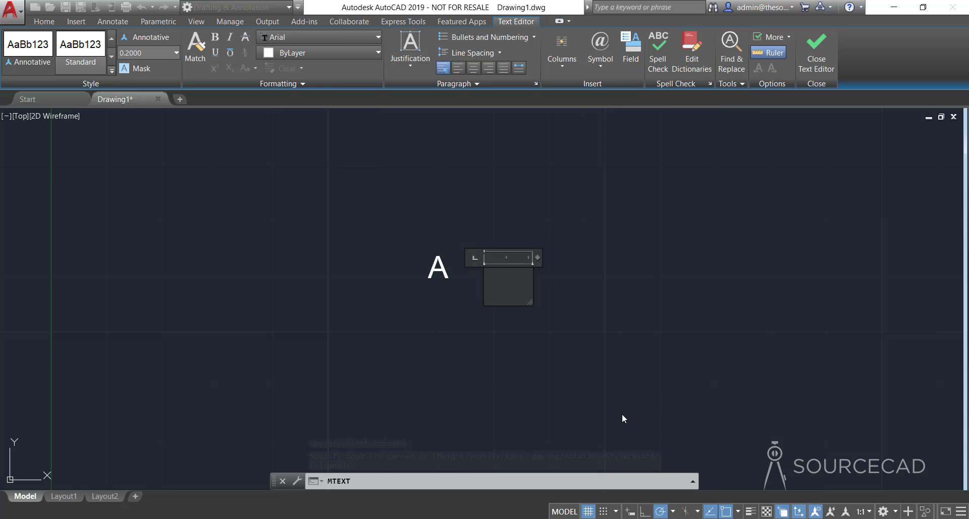
Step: Copy the Black Right-Pointing Pointer (U+25BA) of the Arial font from the Character Map and close the map
drag(181, 49, 719, 105)
drag(819, 165, 819, 263)
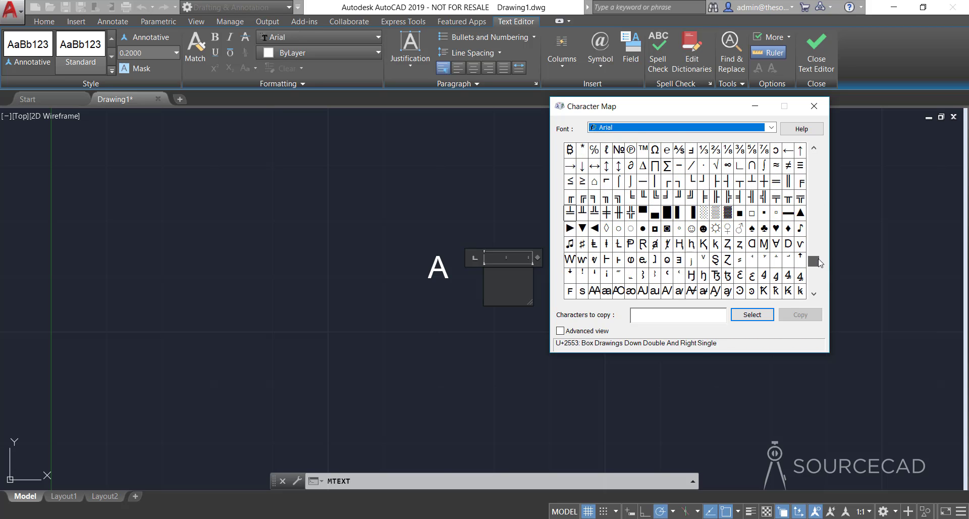
click(570, 229)
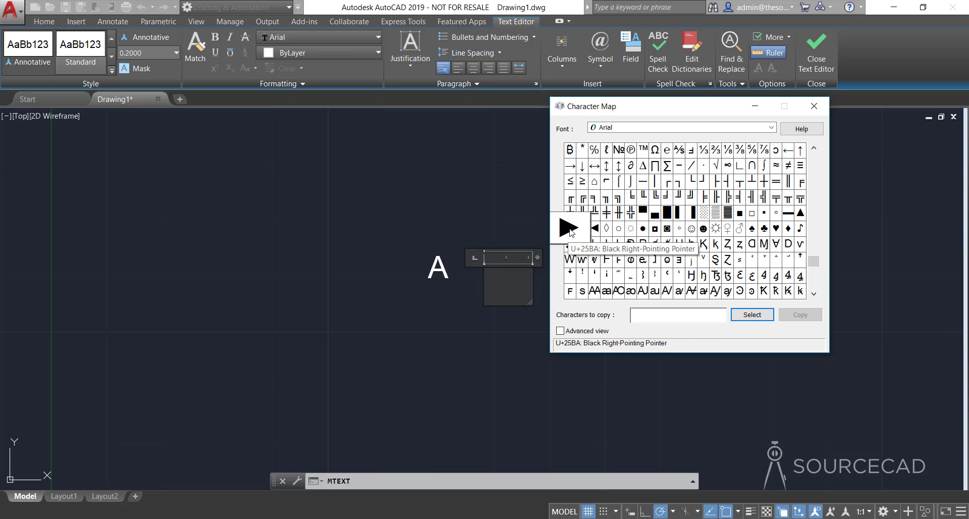
click(745, 317)
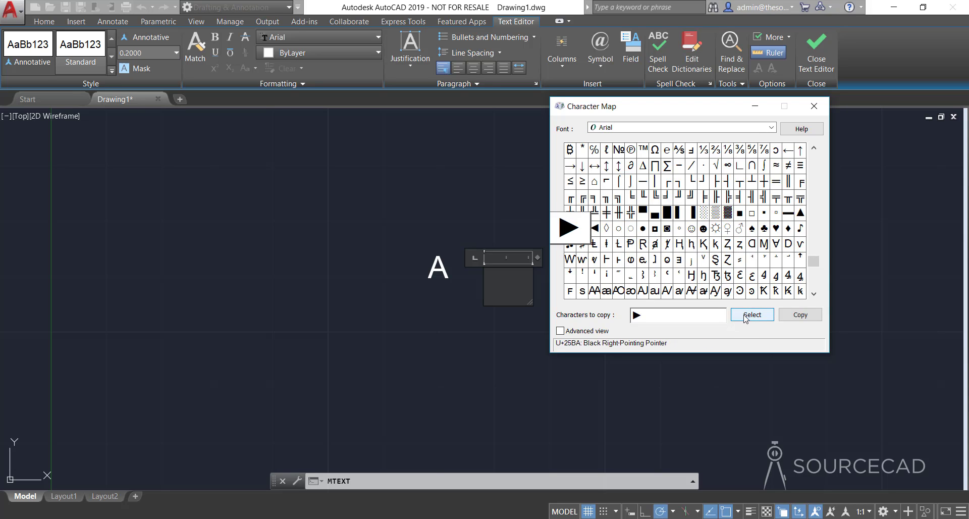
click(783, 316)
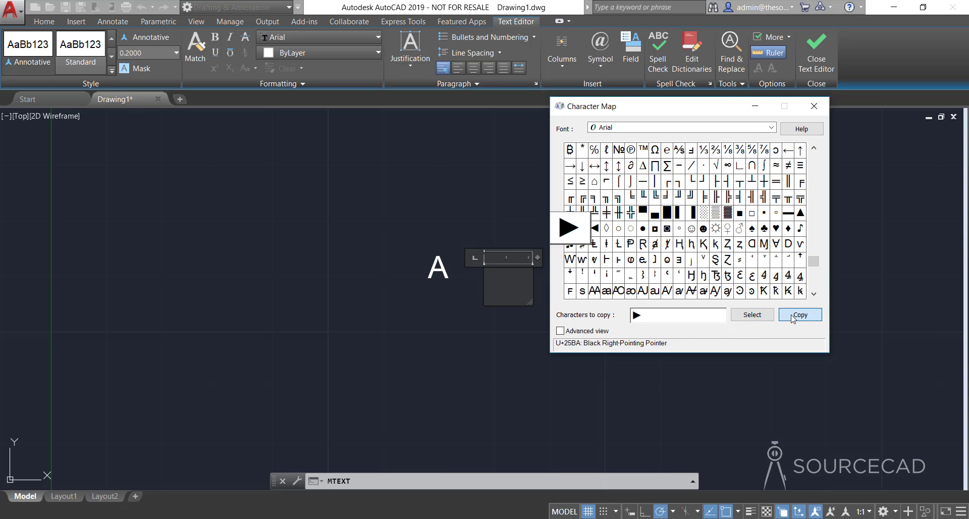
click(814, 106)
Step: Paste the copied right-pointing triangle into the open text box and finish the text
right_click(492, 283)
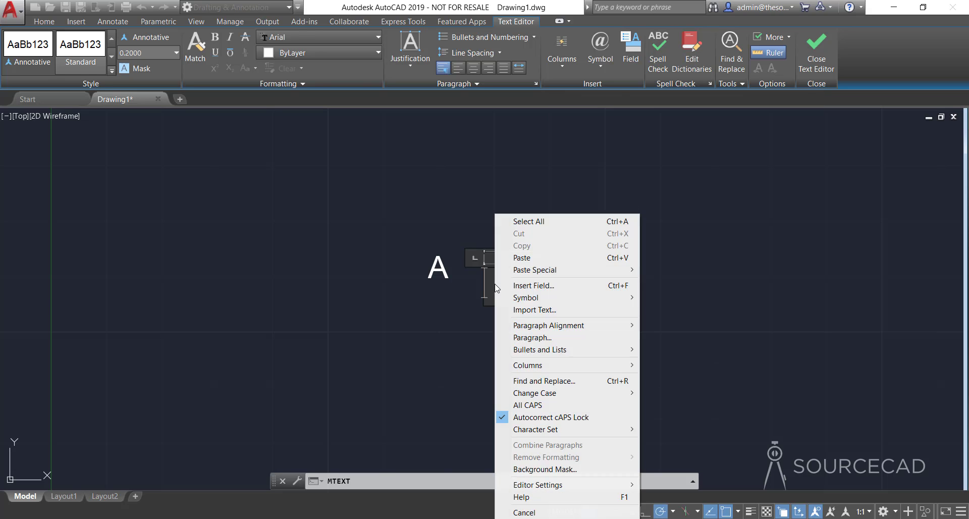
click(525, 259)
click(618, 295)
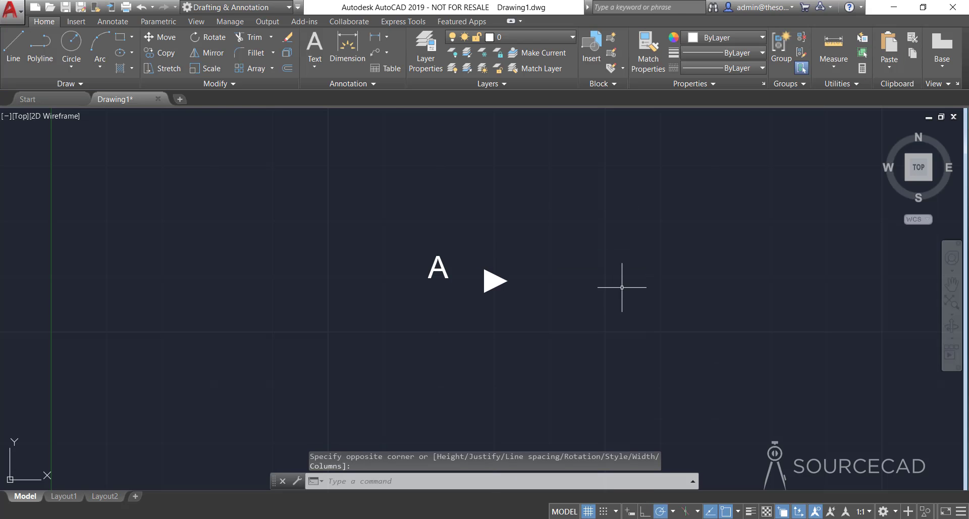
Step: Start another multiline text box below the right-pointing triangle and open the Character Map for other symbols
click(313, 46)
click(474, 321)
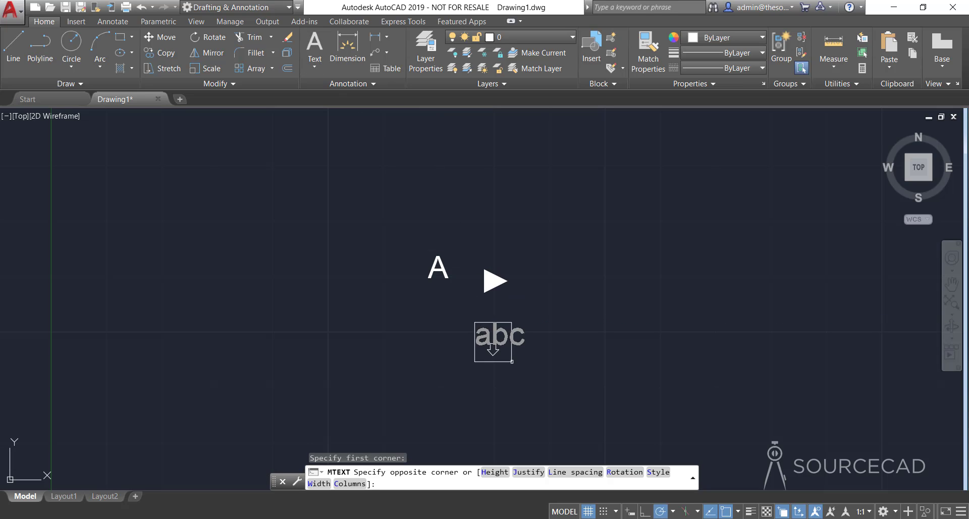
click(507, 348)
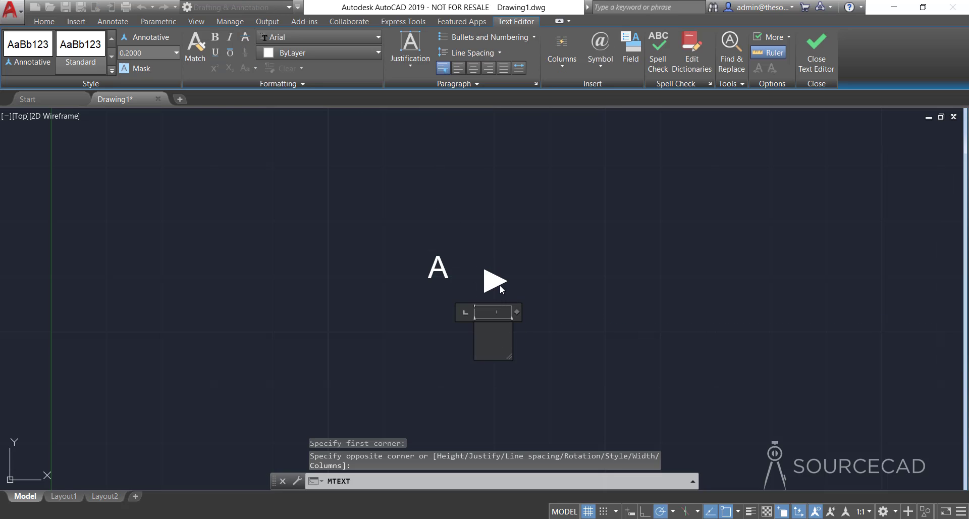
click(598, 60)
click(623, 412)
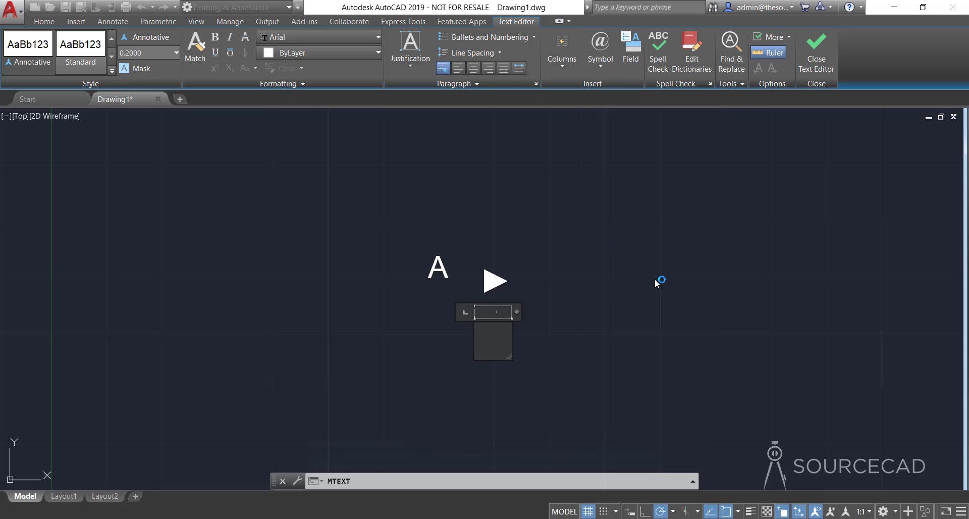
Step: Copy the Black Left-Pointing Pointer (U+25C4) of the Arial font from the Character Map
drag(277, 103, 280, 211)
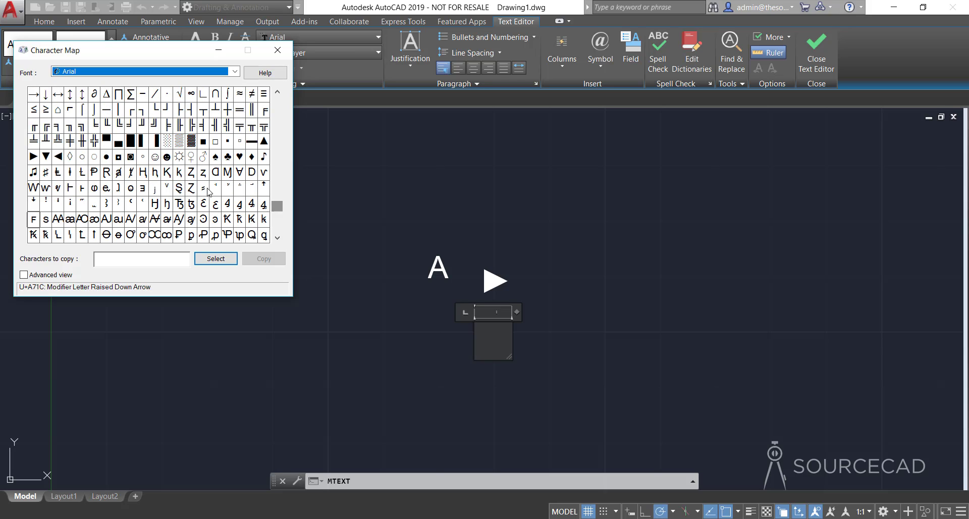
click(59, 159)
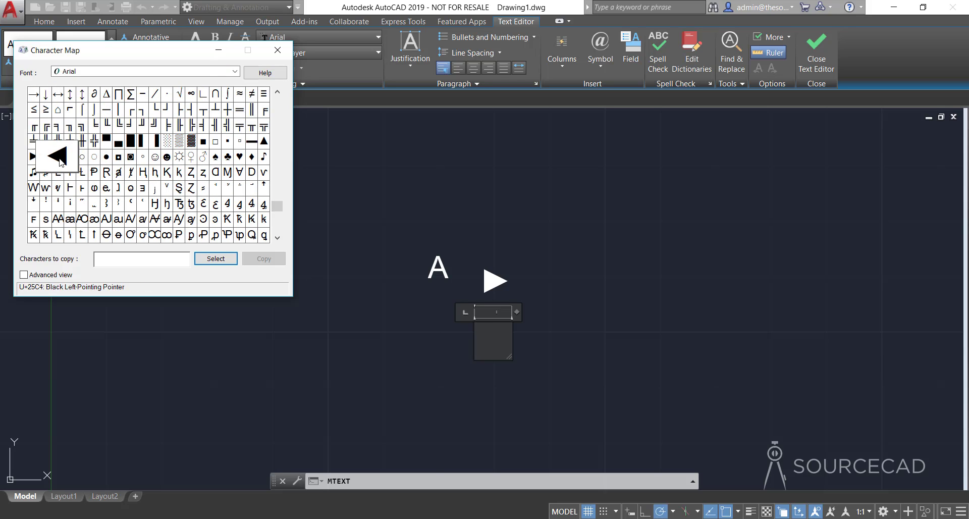
click(216, 259)
click(264, 258)
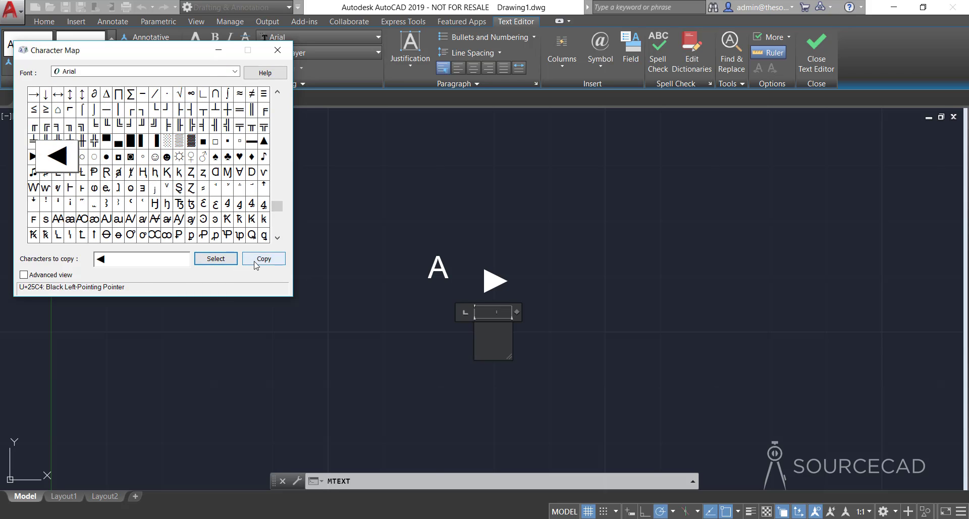
click(294, 89)
Step: Paste the copied left-pointing triangle into the lower text box and finish the text
right_click(476, 338)
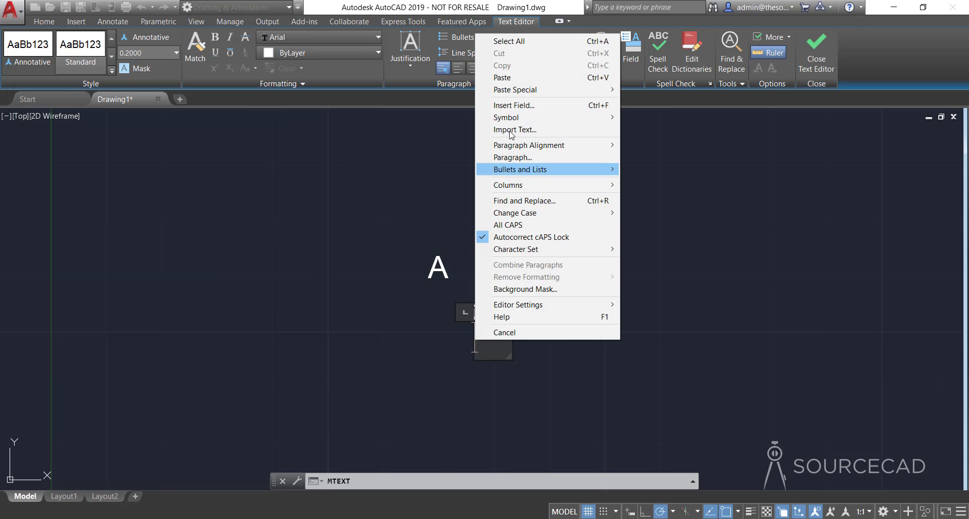
click(509, 77)
click(550, 268)
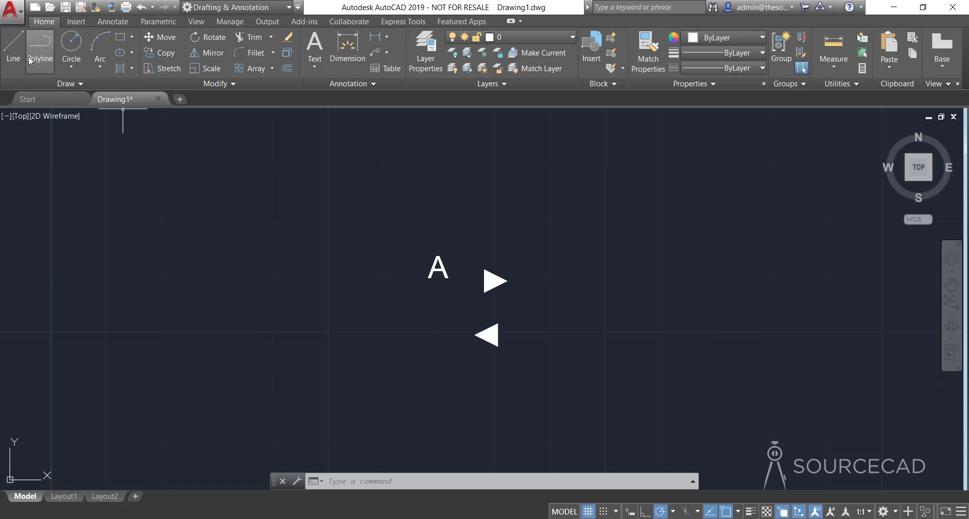
Step: Draw a horizontal line 1 unit long above the letter A
click(16, 49)
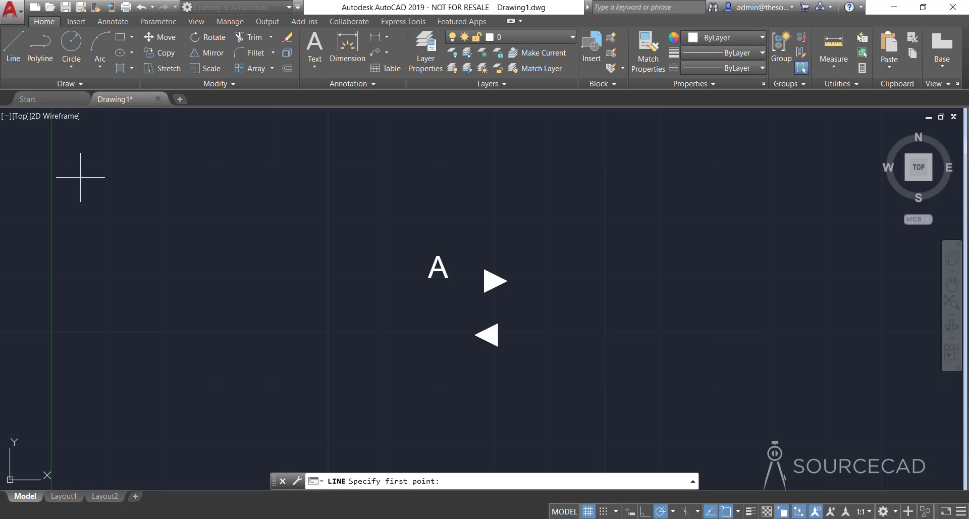
click(366, 216)
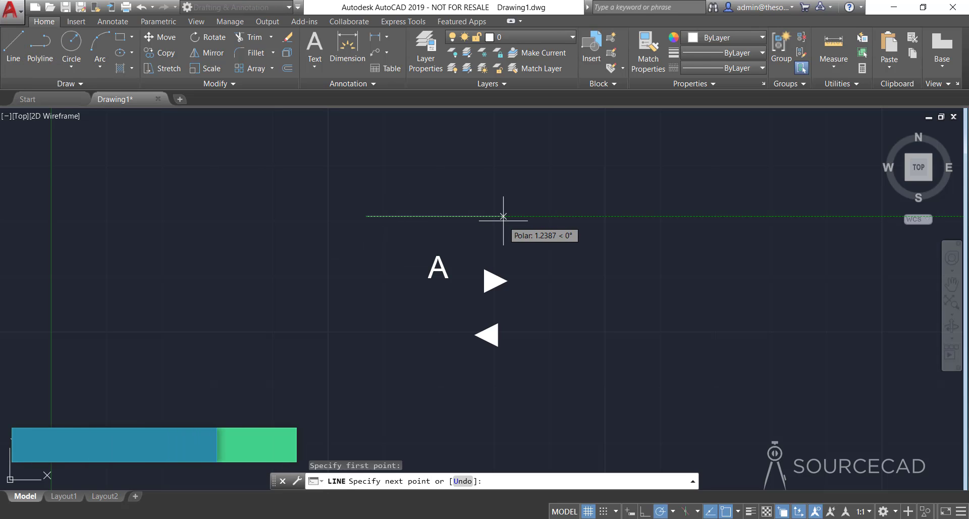
text(1)
key(Return)
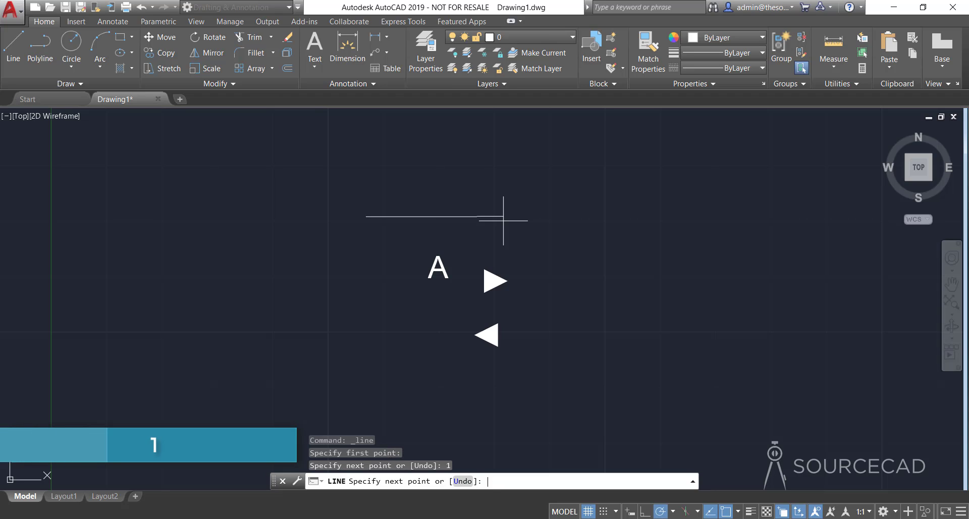
key(Return)
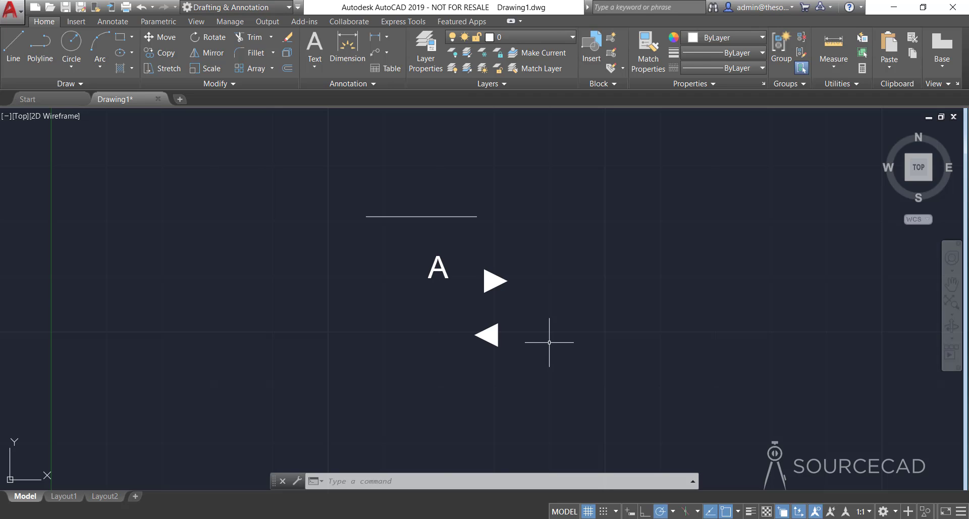
Step: Explode the letter A and both triangle symbols from multiline text with the Explode command
drag(535, 351, 389, 233)
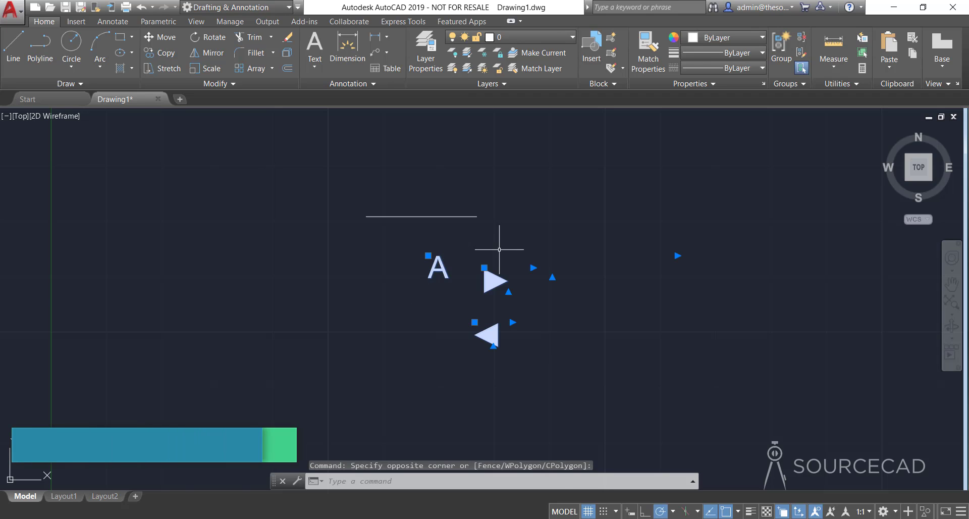
text(x)
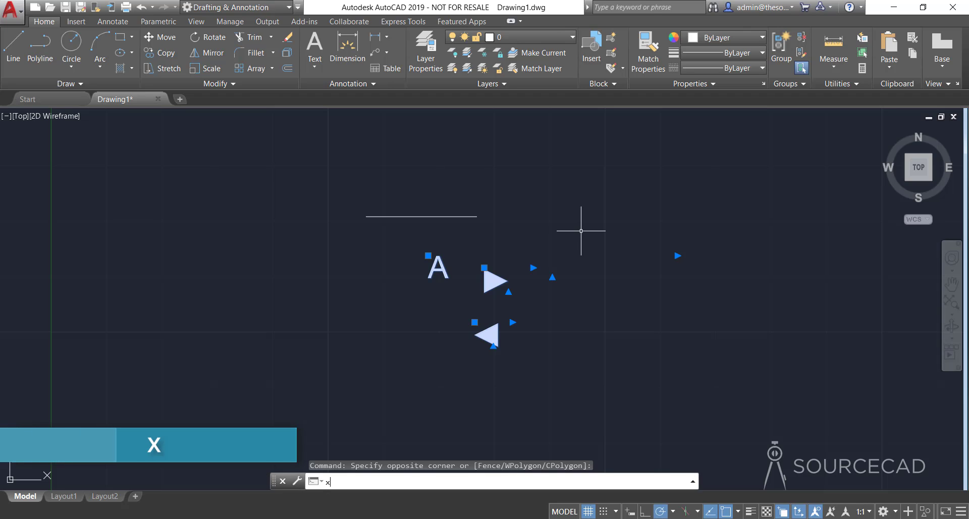
key(Return)
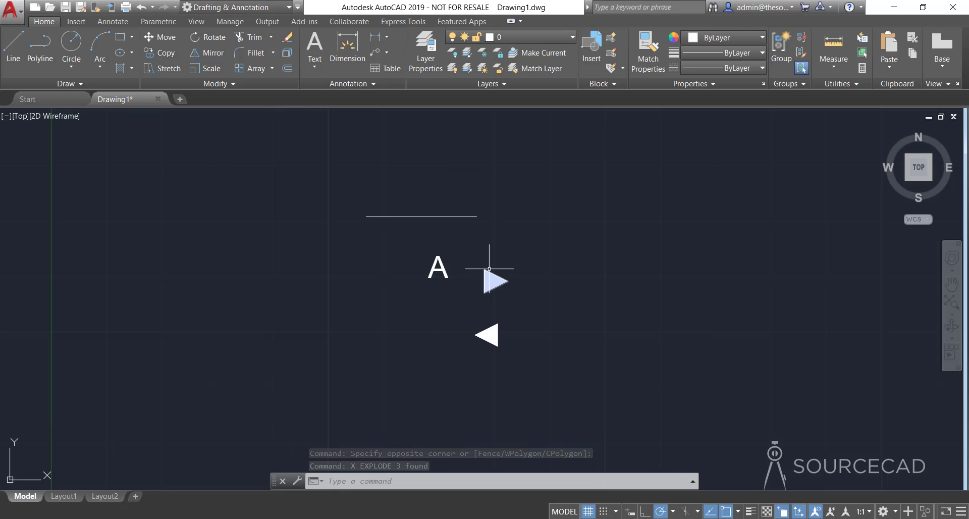
Step: Set the justification of the letter A and both triangle symbols to Middle center
mouse_move(490, 271)
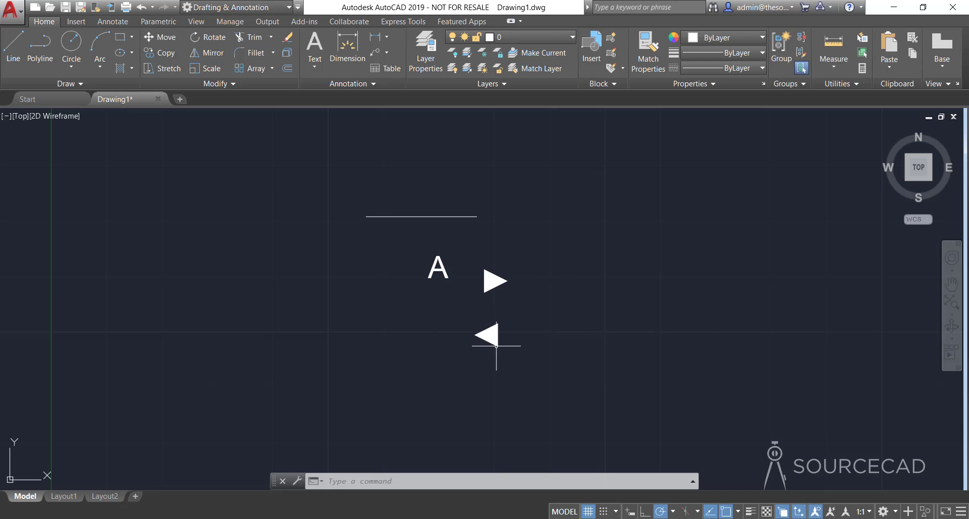
click(531, 362)
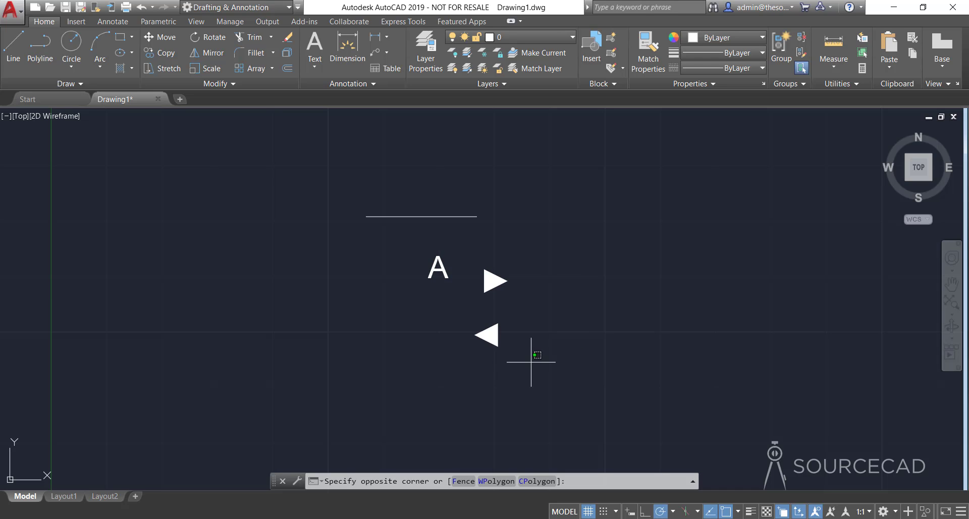
click(442, 251)
right_click(515, 236)
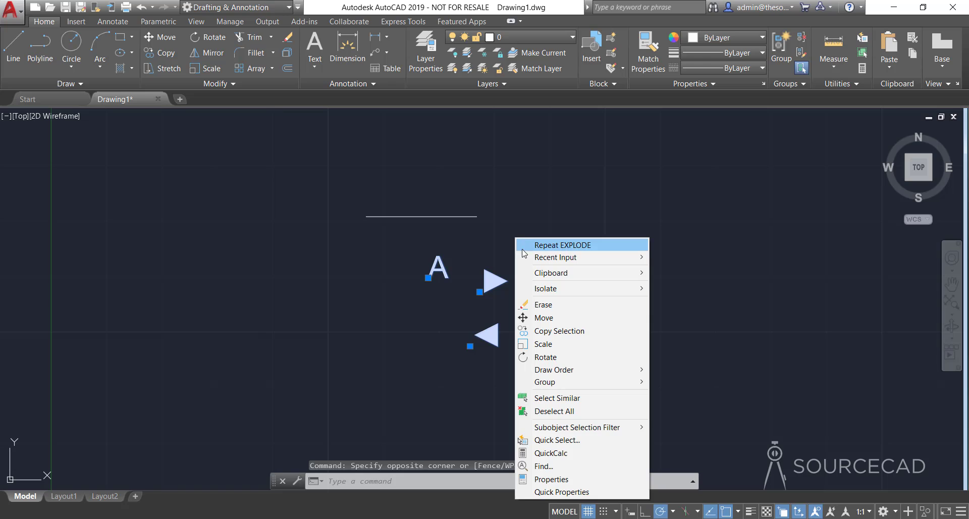
click(566, 479)
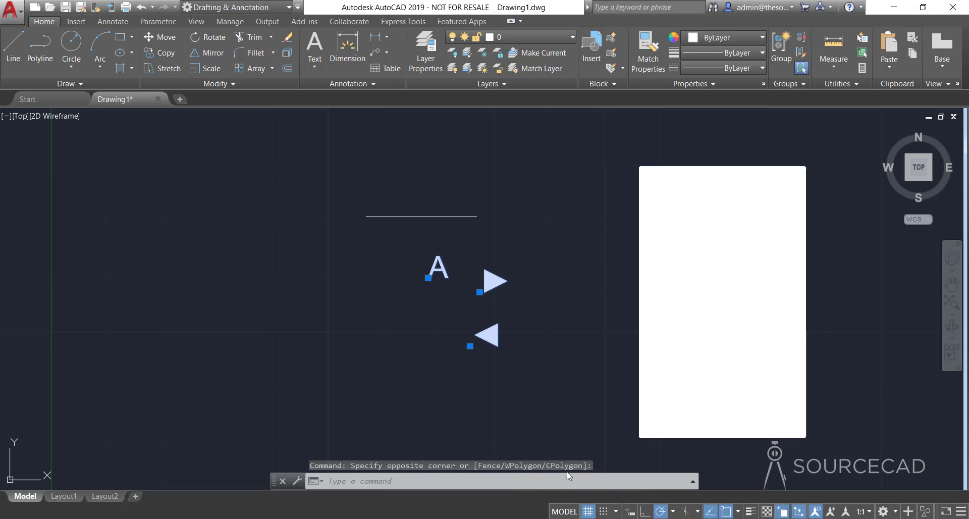
drag(658, 274, 661, 370)
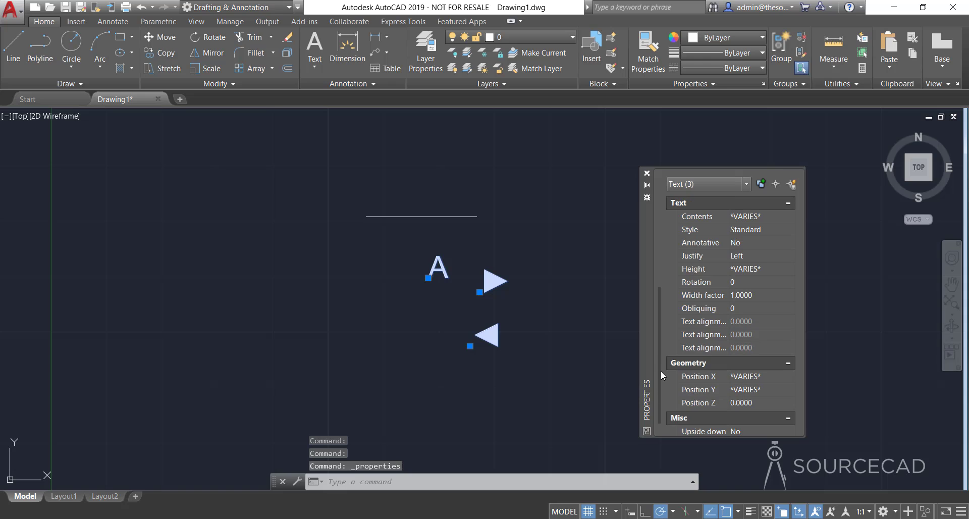
click(770, 256)
scroll(768, 328, down, 2)
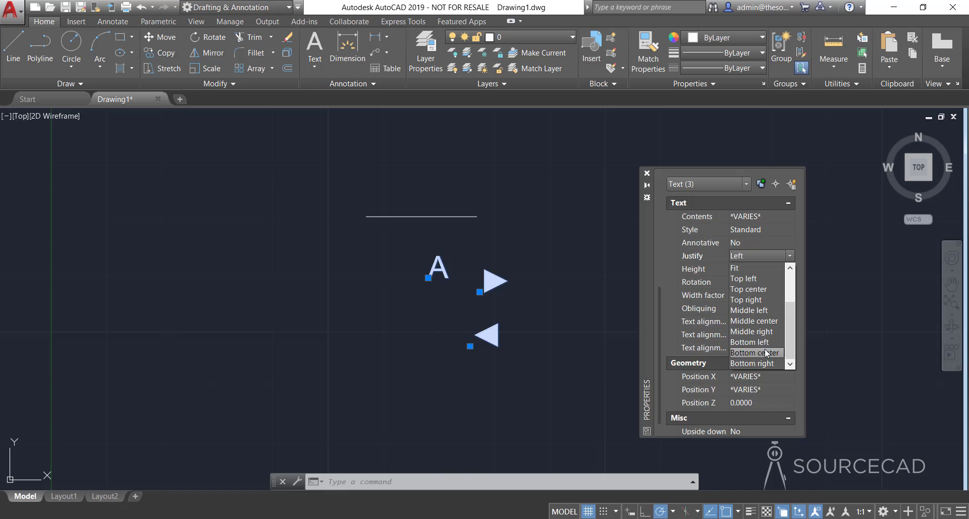
click(765, 322)
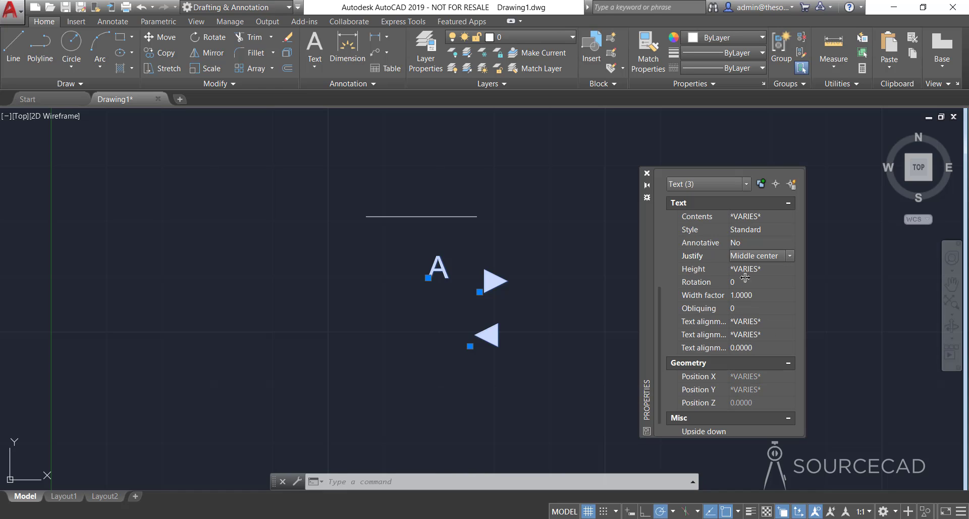
click(648, 174)
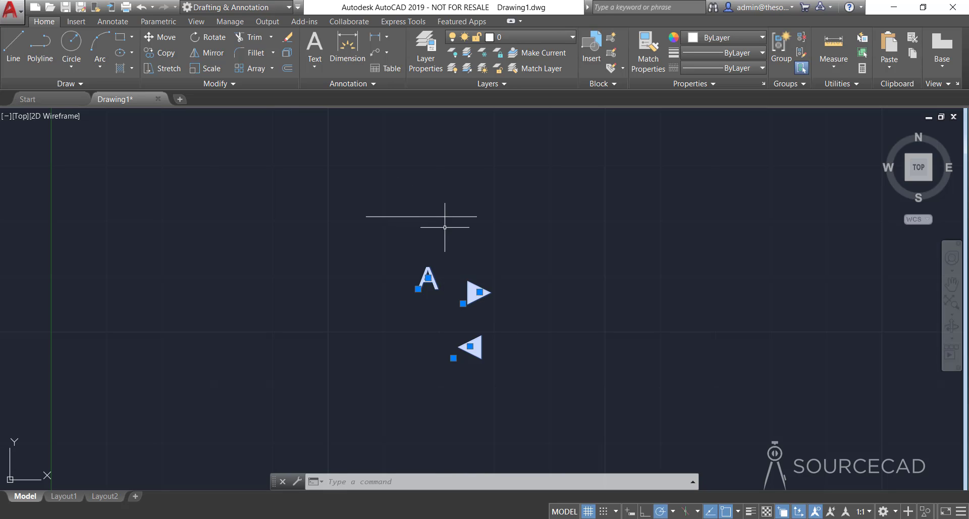
Step: Place the letter A at the line's midpoint, with the right-pointing triangle on its left and the left-pointing triangle on its right, along the line
click(428, 277)
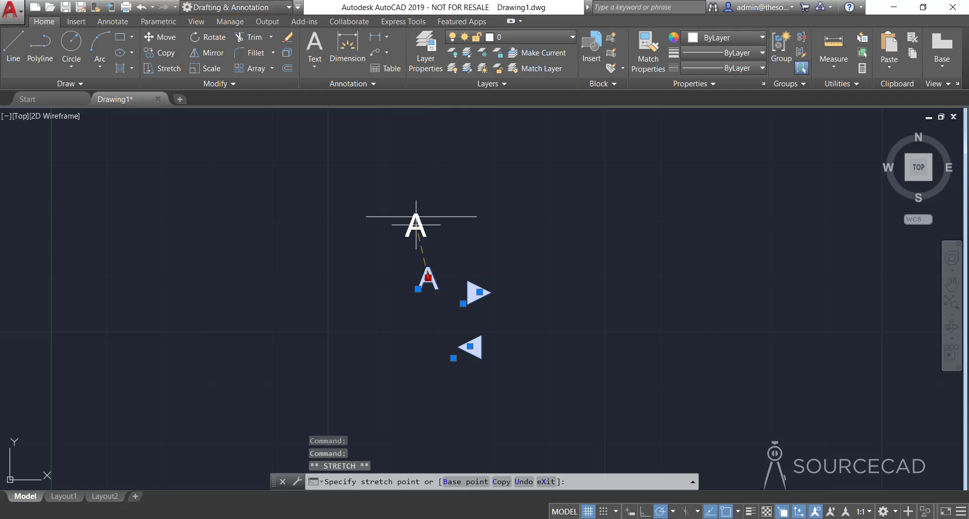
click(422, 216)
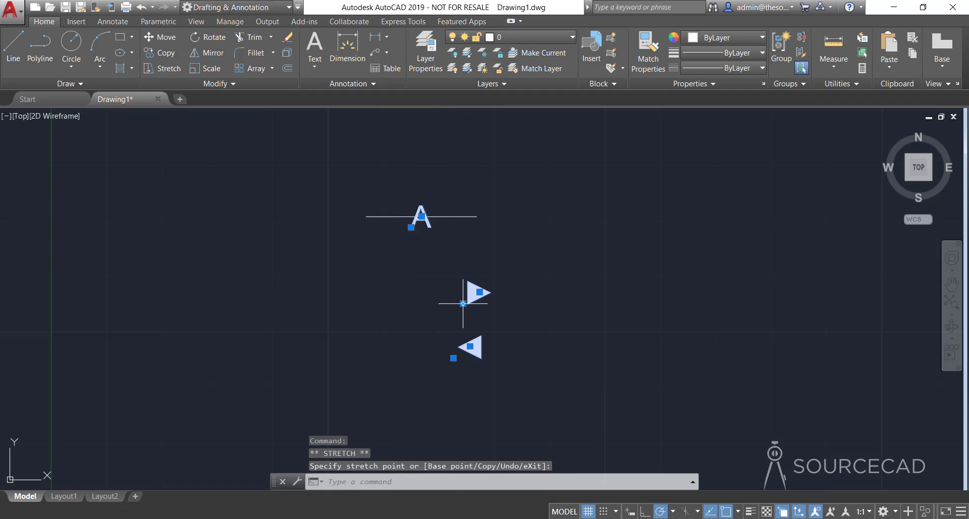
click(479, 292)
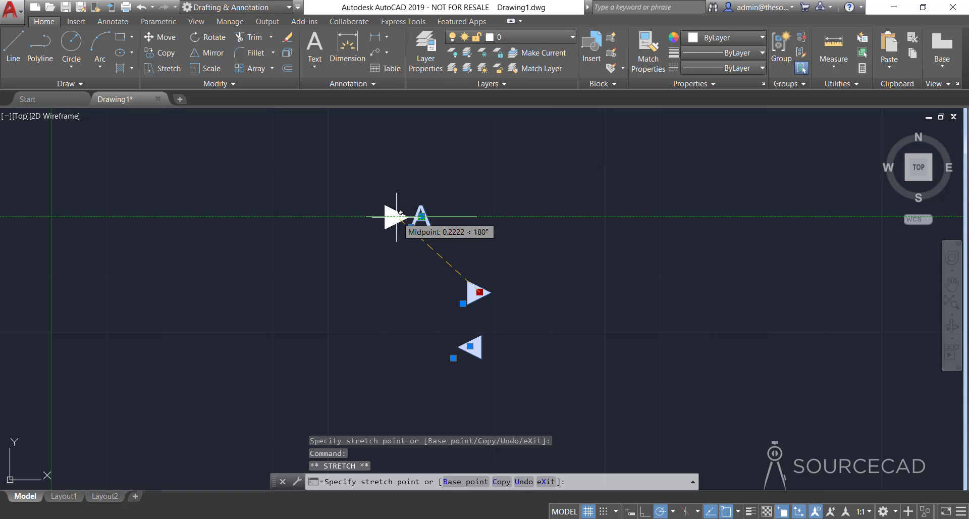
click(393, 216)
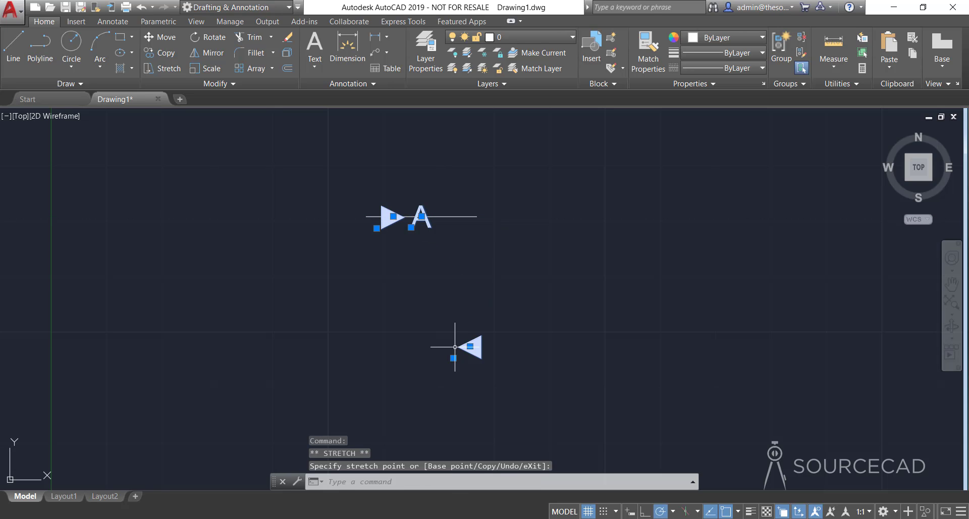
click(470, 347)
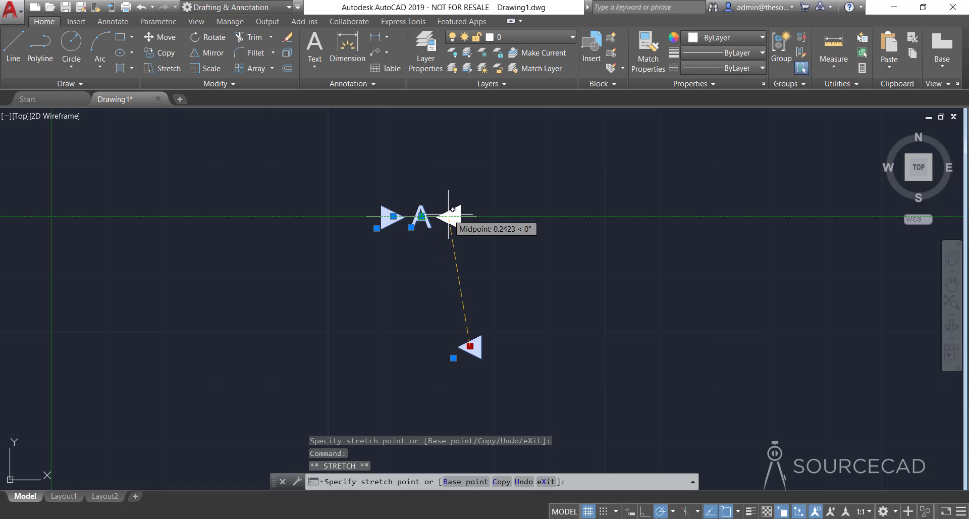
click(449, 216)
key(Escape)
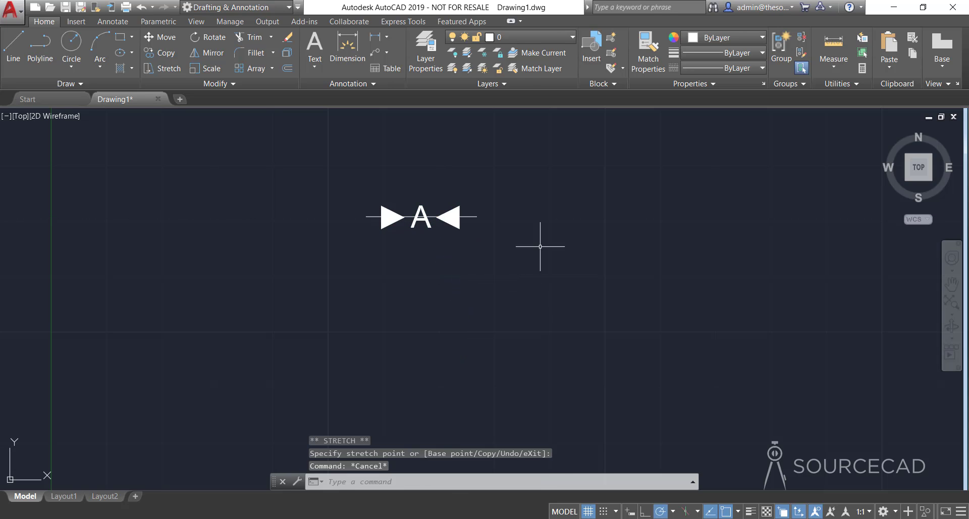
Step: Move both triangle symbols slightly upward together so that their tips lie on the horizontal line
scroll(444, 218, up, 2)
middle_drag(435, 217, 431, 265)
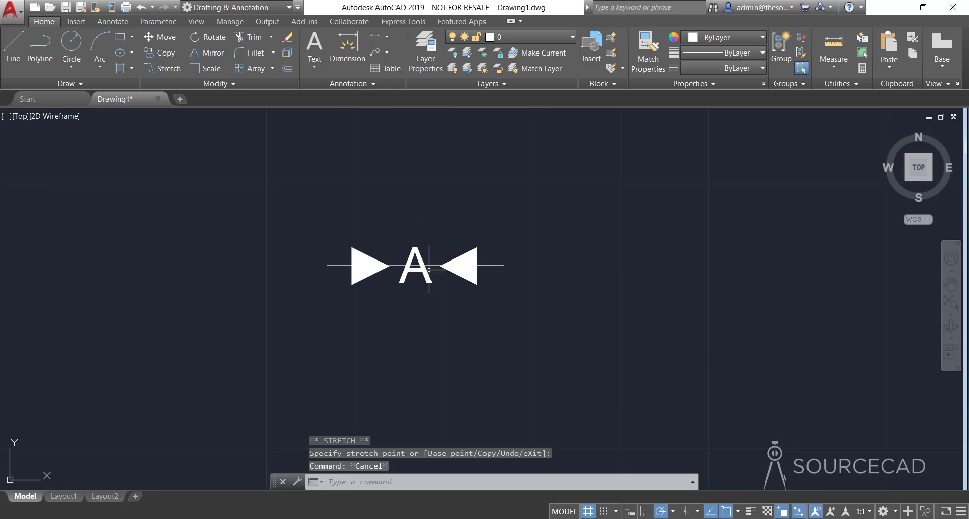
scroll(410, 264, up, 6)
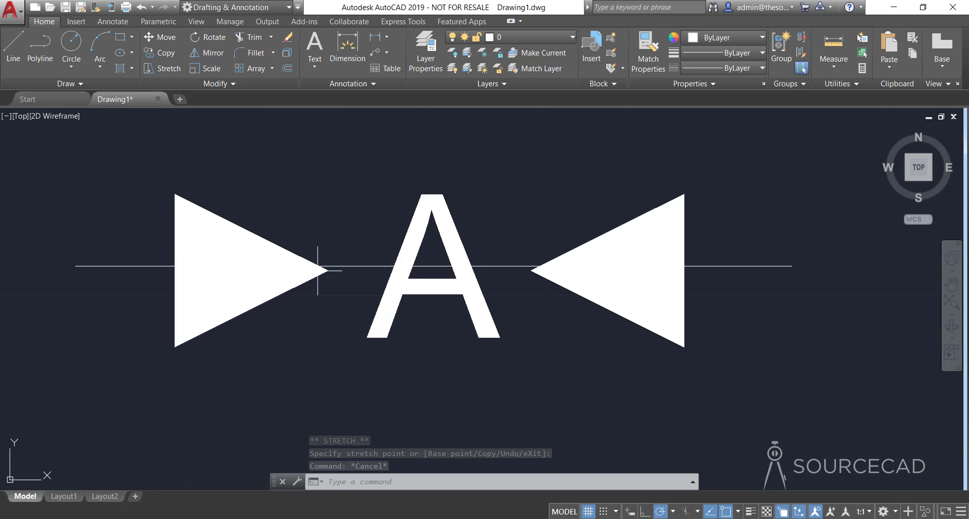
scroll(319, 270, up, 2)
click(762, 368)
click(658, 287)
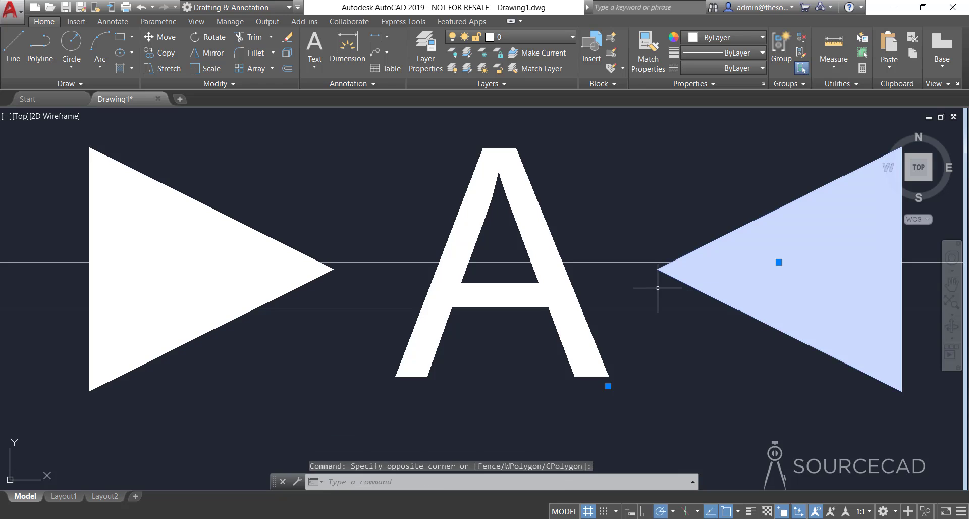
click(336, 302)
click(275, 276)
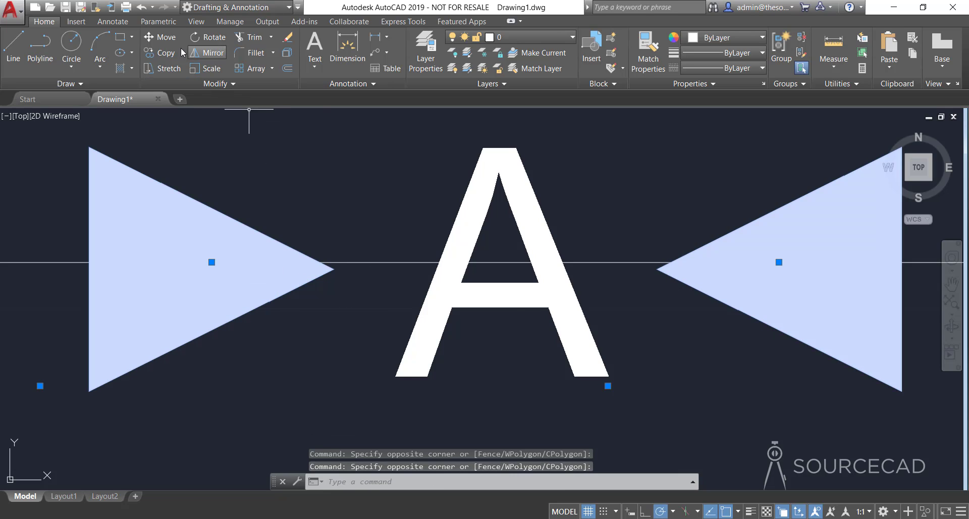
click(166, 37)
click(531, 405)
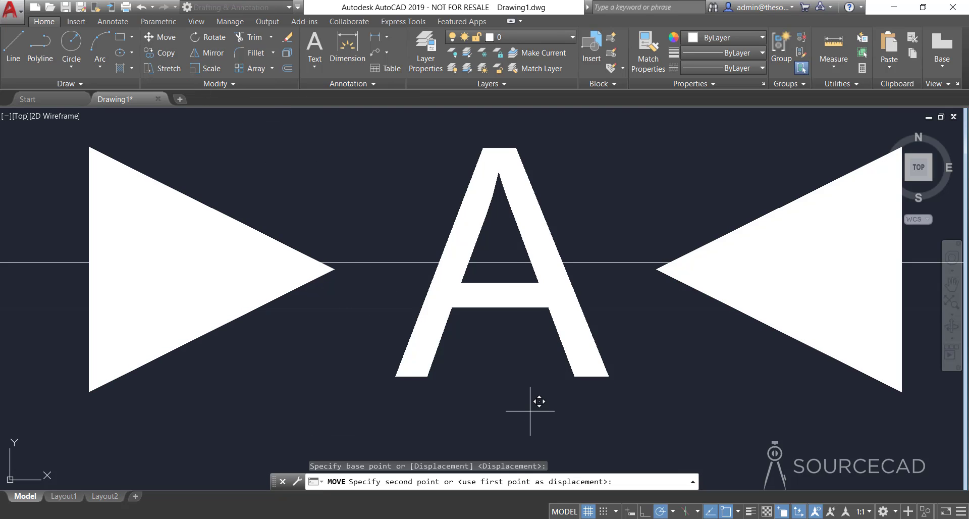
click(530, 404)
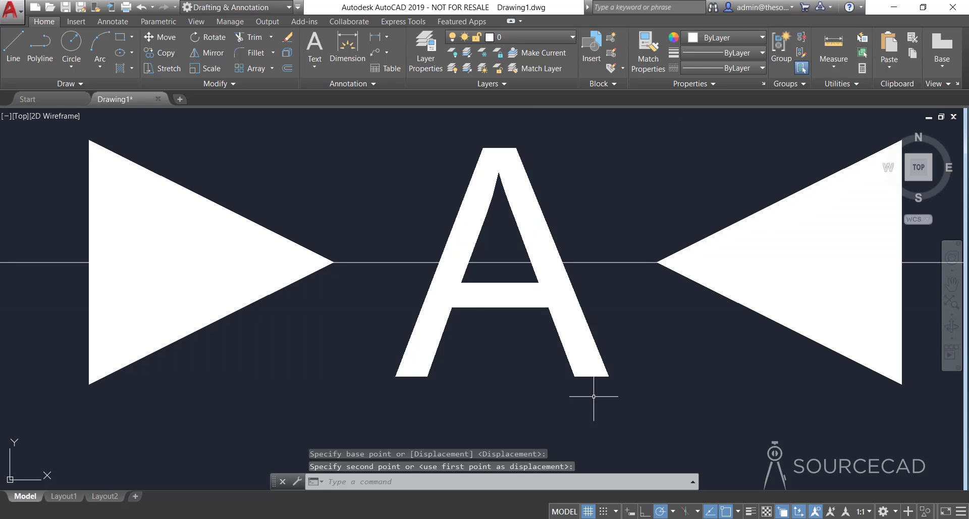
Step: Draw a rectangle around the letter A with its sides crossing the tips of both triangles
scroll(704, 346, down, 5)
scroll(707, 350, up, 1)
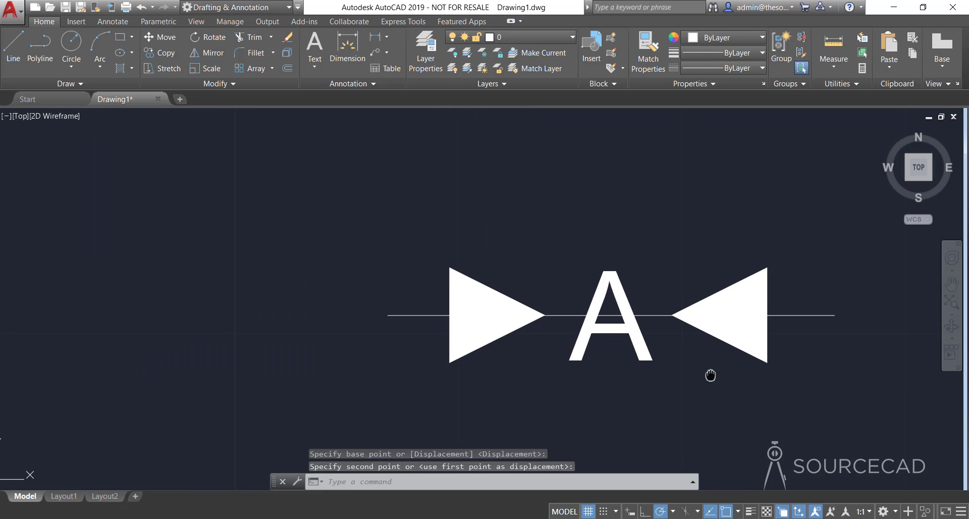
middle_drag(710, 372, 615, 371)
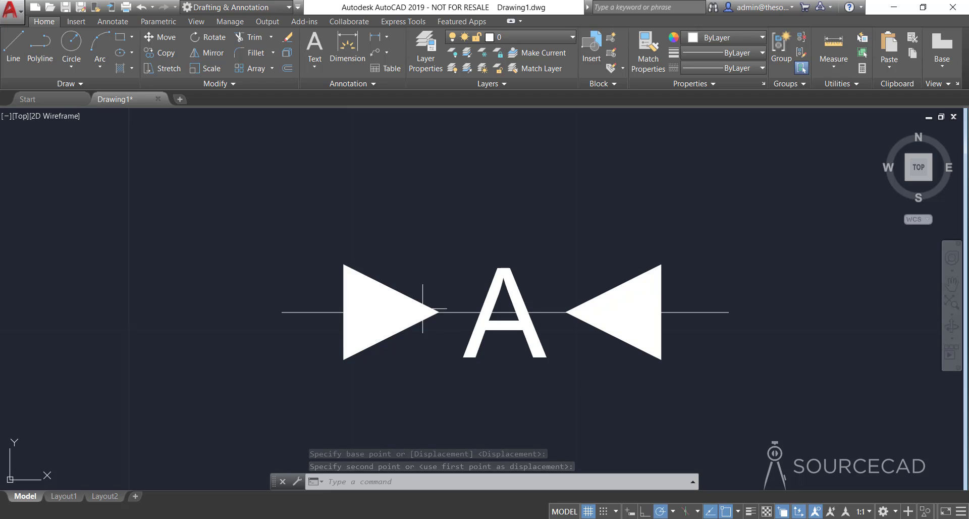
click(120, 37)
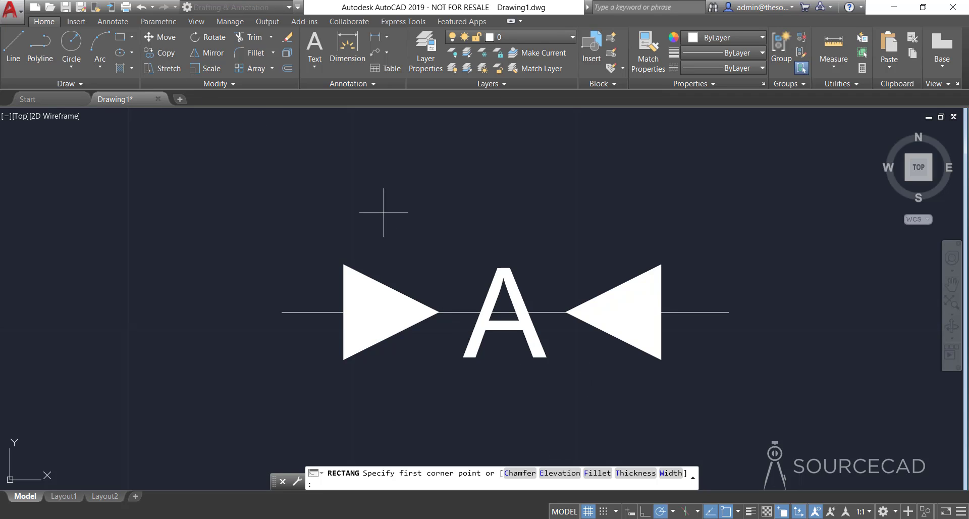
click(423, 226)
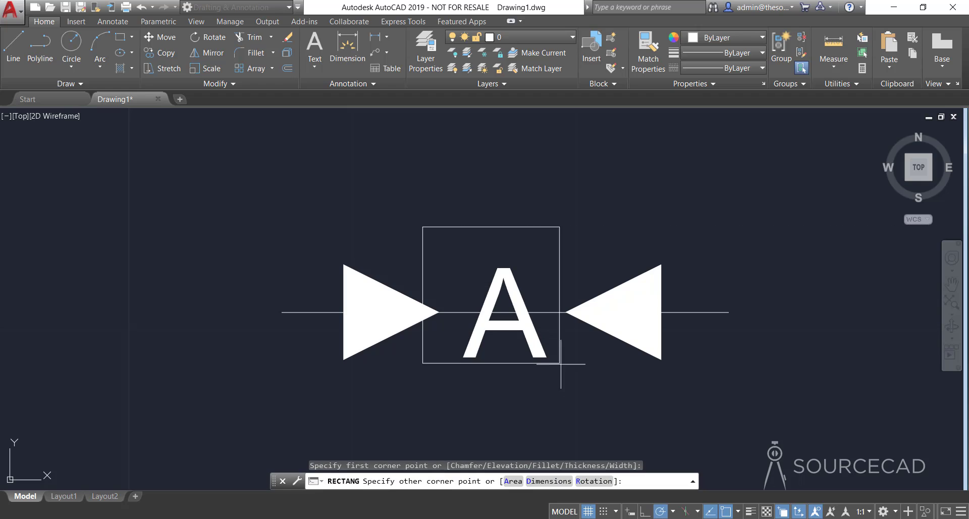
click(587, 389)
Step: Trim away the parts of the horizontal line between the two triangle tips, behind and beside the letter A
click(255, 38)
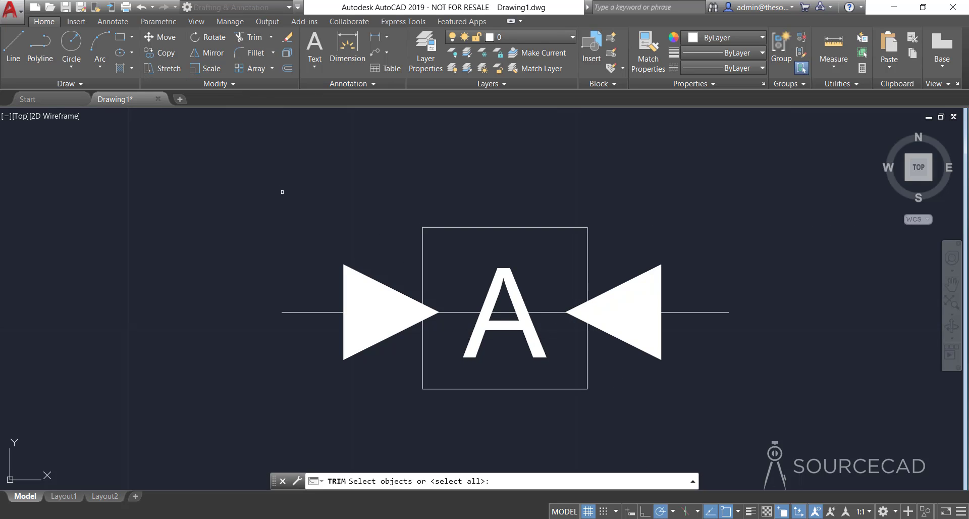
click(462, 311)
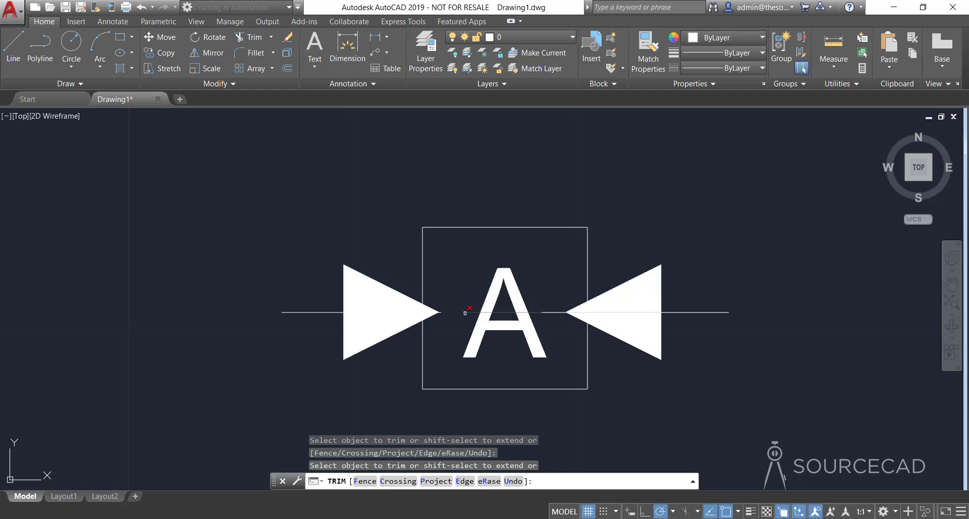
click(441, 310)
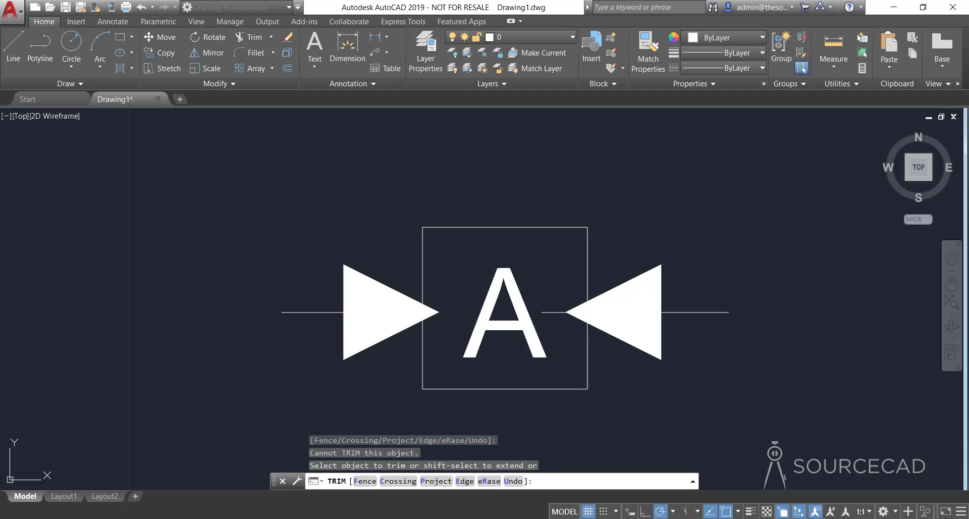
click(552, 312)
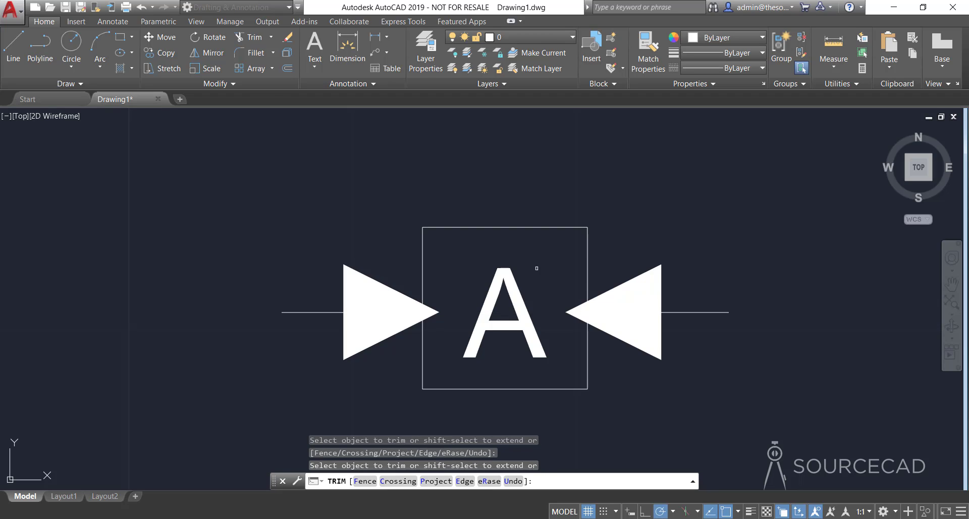
key(Escape)
Step: Delete the helper rectangle around the letter A
click(536, 250)
click(494, 181)
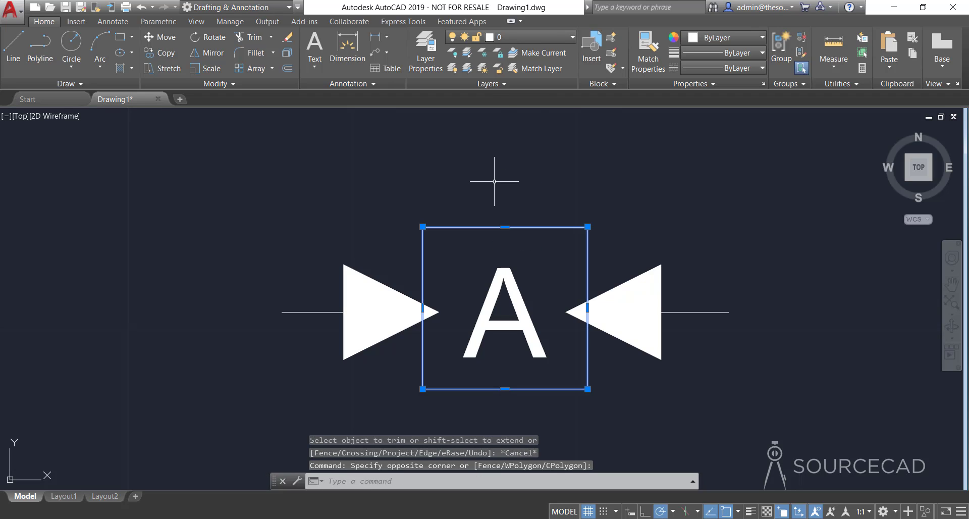
key(Delete)
Step: Run MKLTYPE and save the linetype file on the Desktop under the name "First line"
scroll(503, 296, down, 3)
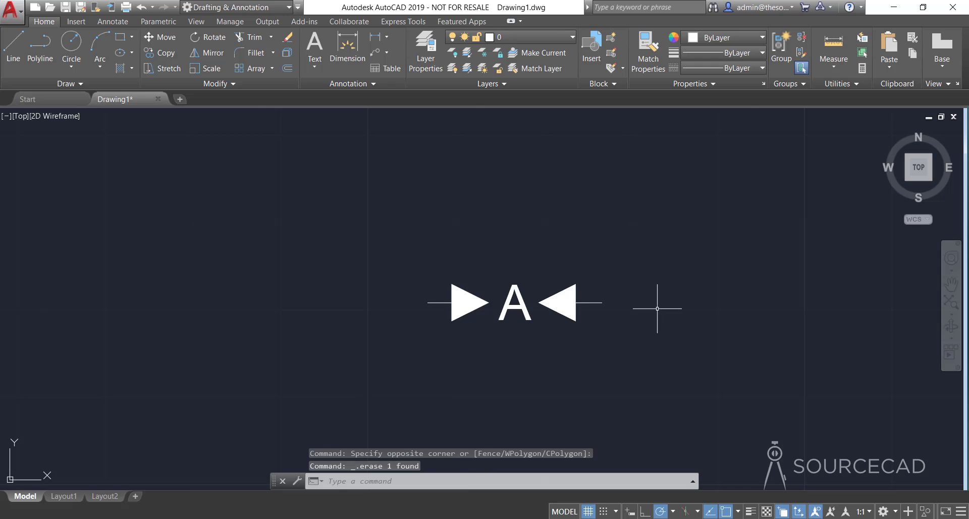
scroll(658, 324, down, 2)
middle_drag(648, 326, 553, 292)
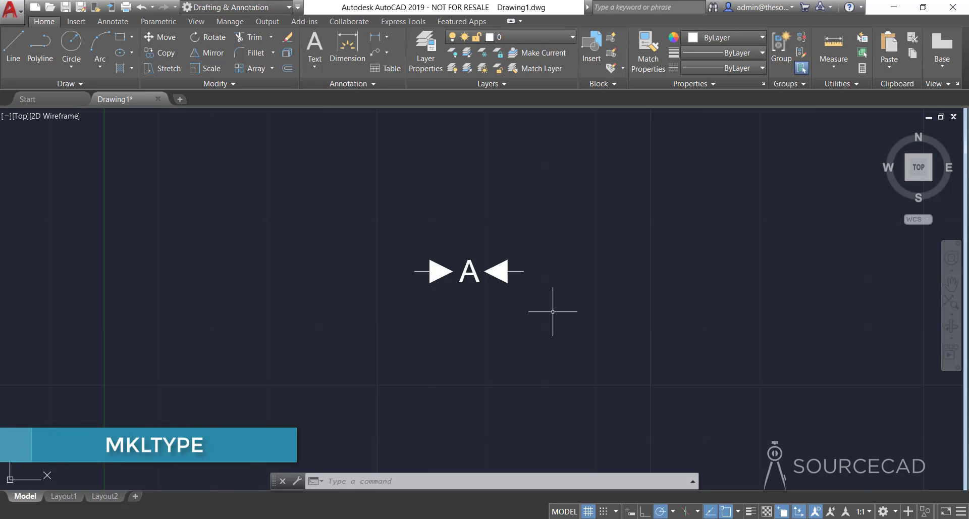
text(MKLTYPE)
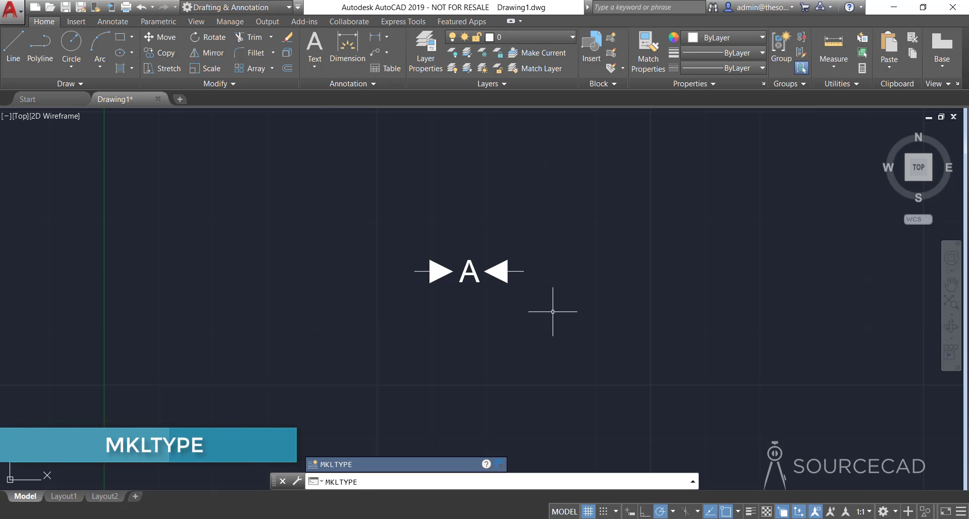
key(Return)
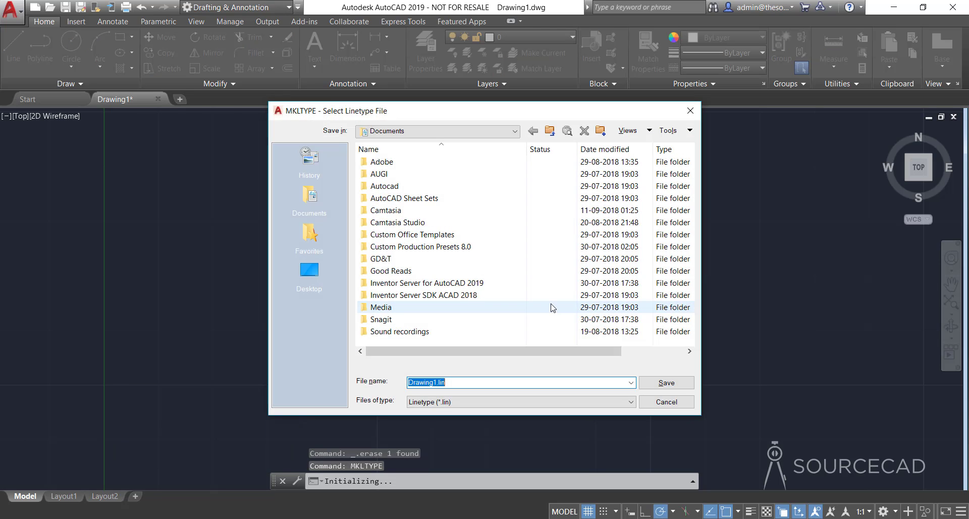
click(314, 272)
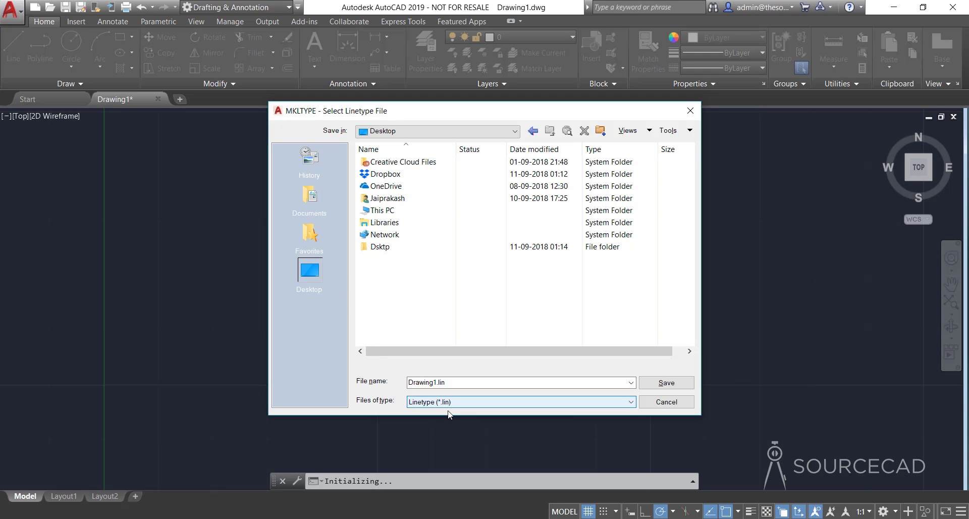
click(460, 383)
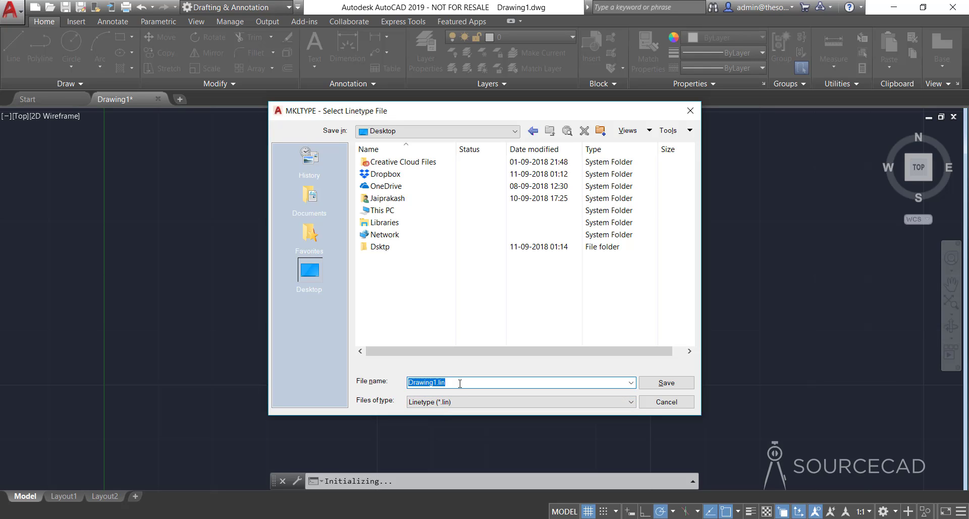
text(First line)
click(674, 385)
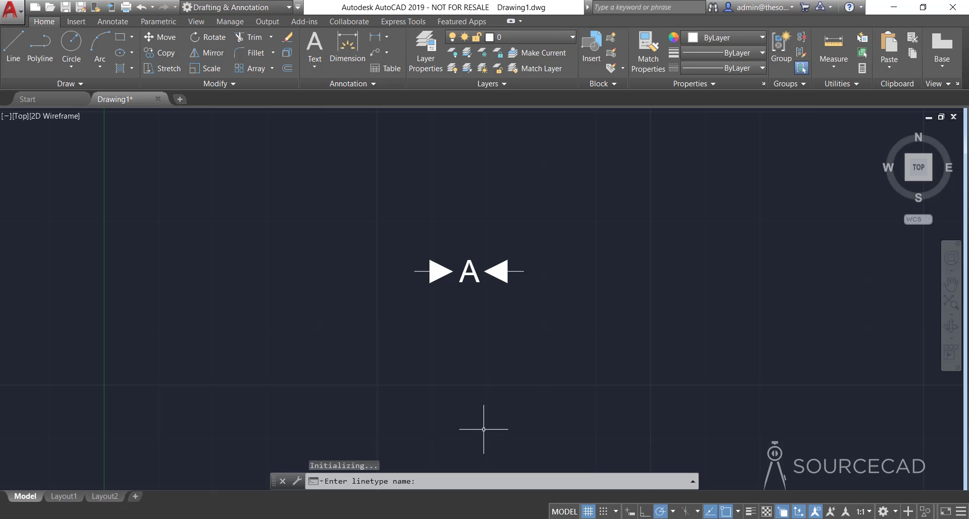
Step: Name the linetype TALINE and give it the description "Text and arrow linetype"
text(TA)
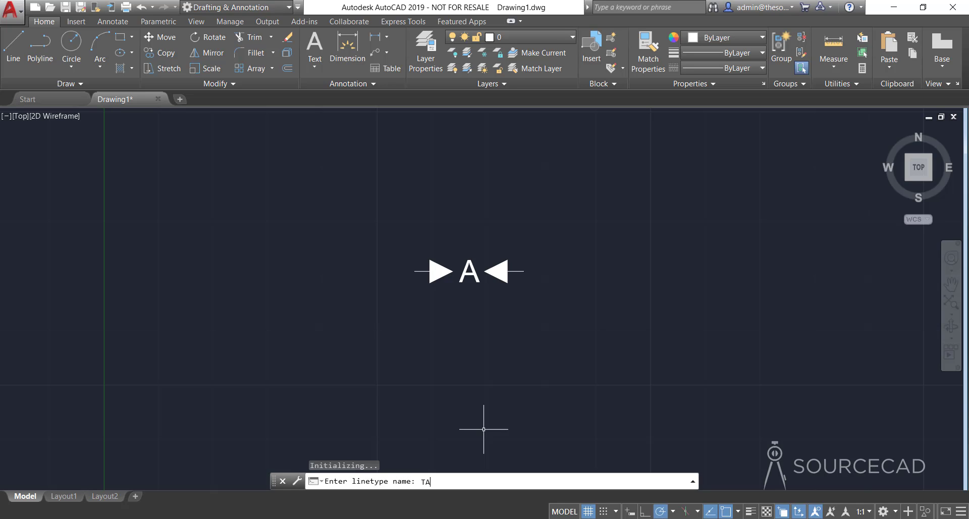
text(LINE)
key(Return)
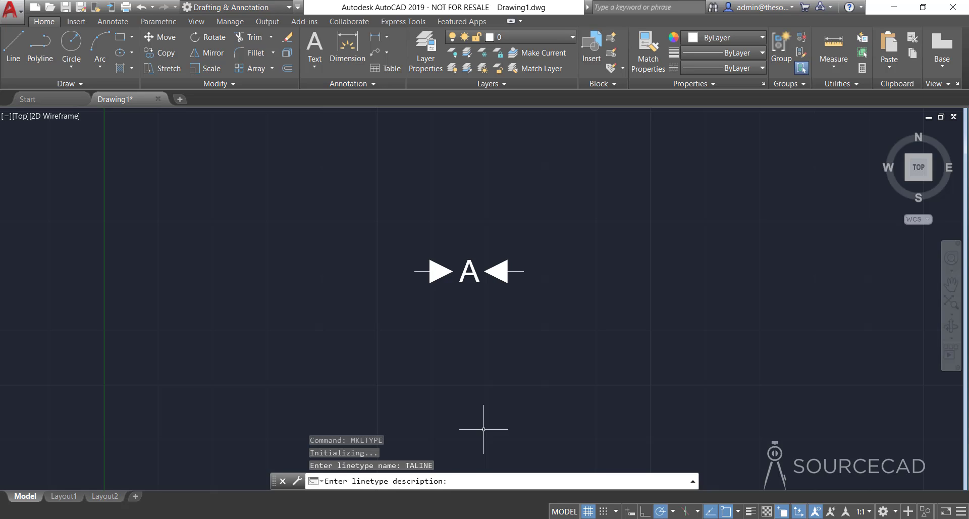
text(Text and arrow linetype)
key(Return)
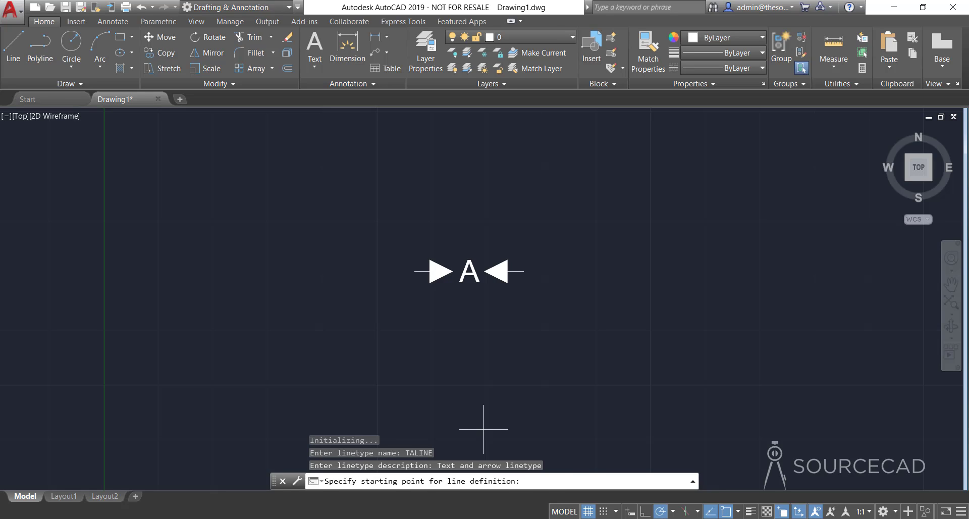
Step: Define the linetype from the outer left to the outer right line endpoint, using both line pieces, both triangles and the letter A
click(414, 271)
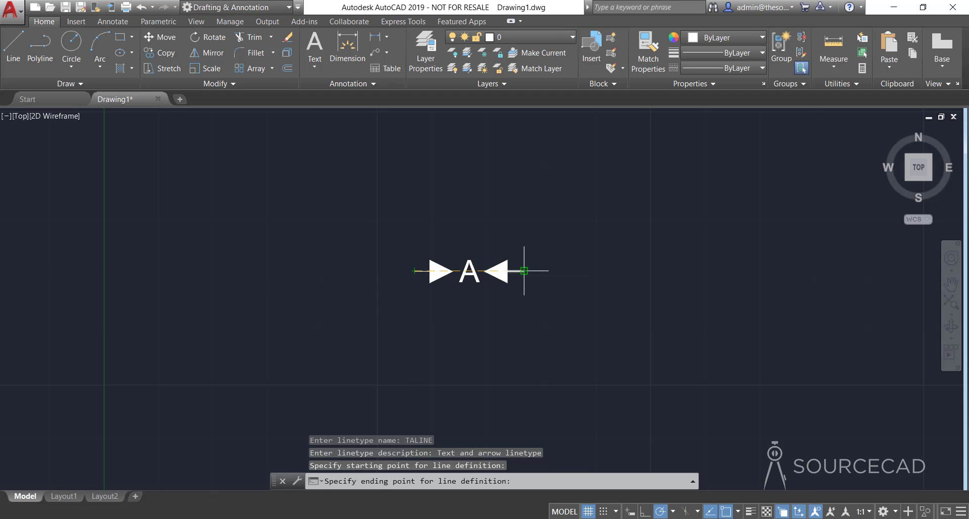
click(523, 271)
click(551, 319)
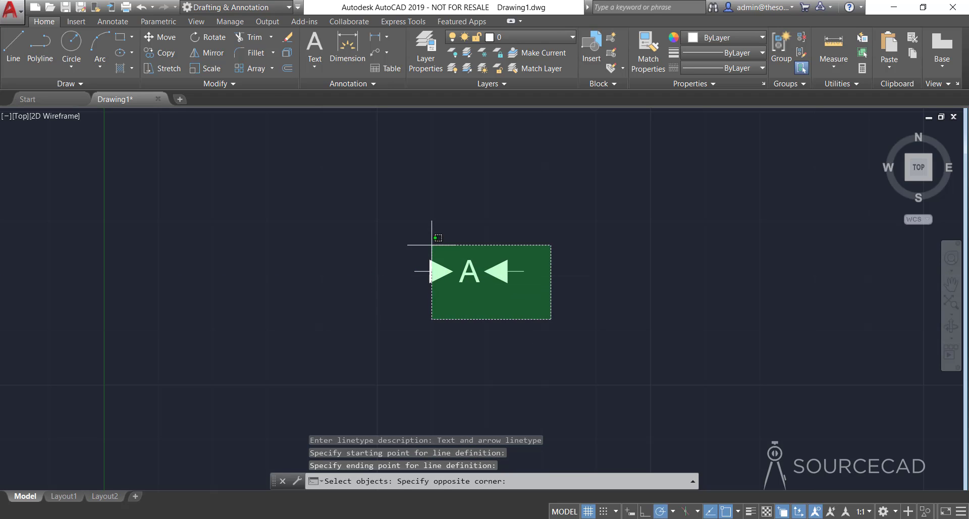
click(374, 198)
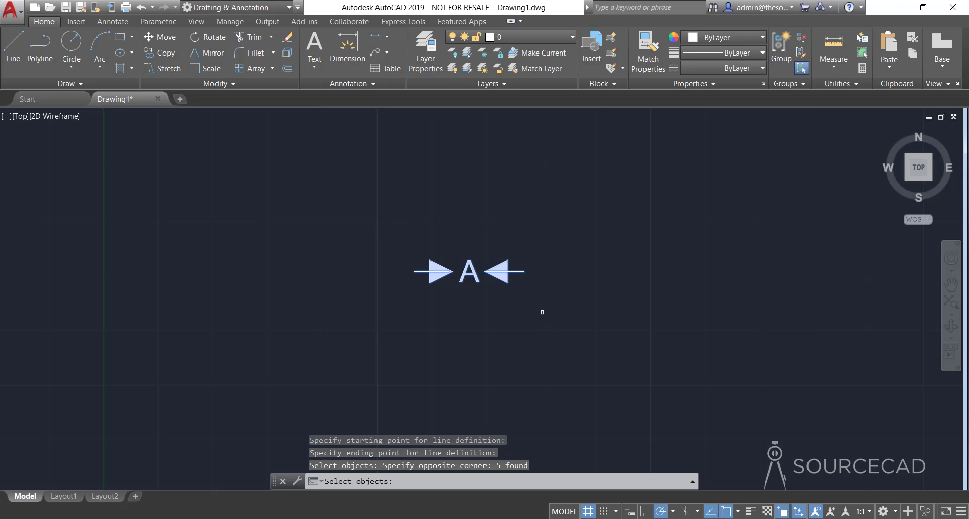
key(Return)
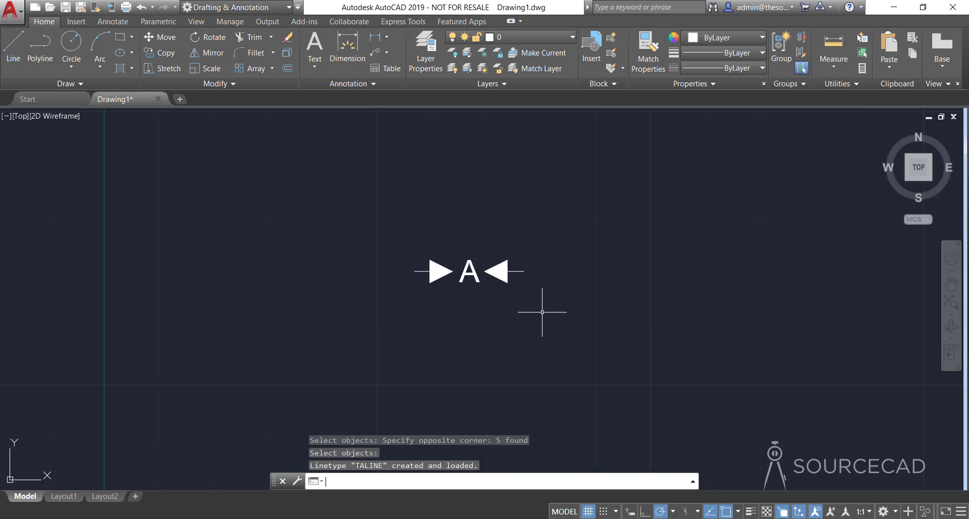
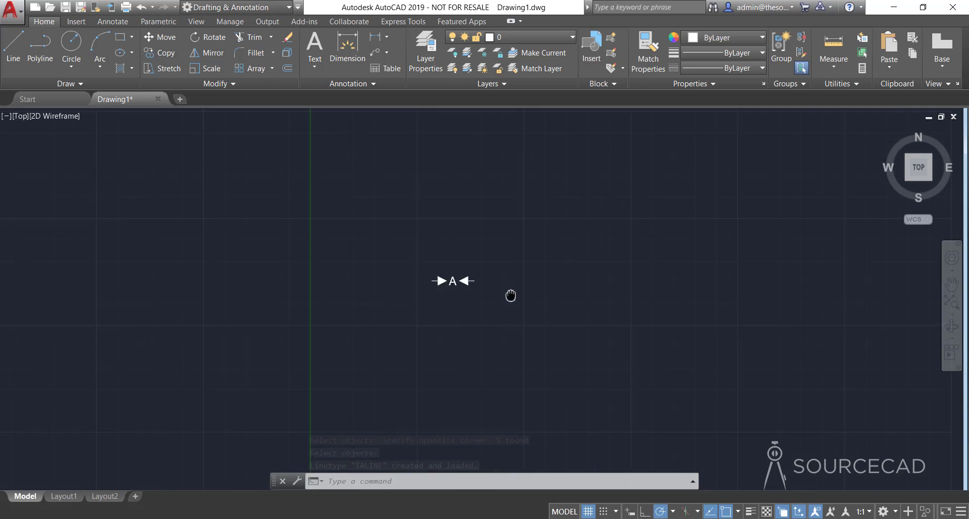
Step: Draw a circle to the right of the arrow-and-letter symbol and a horizontal line across its diameter
click(71, 43)
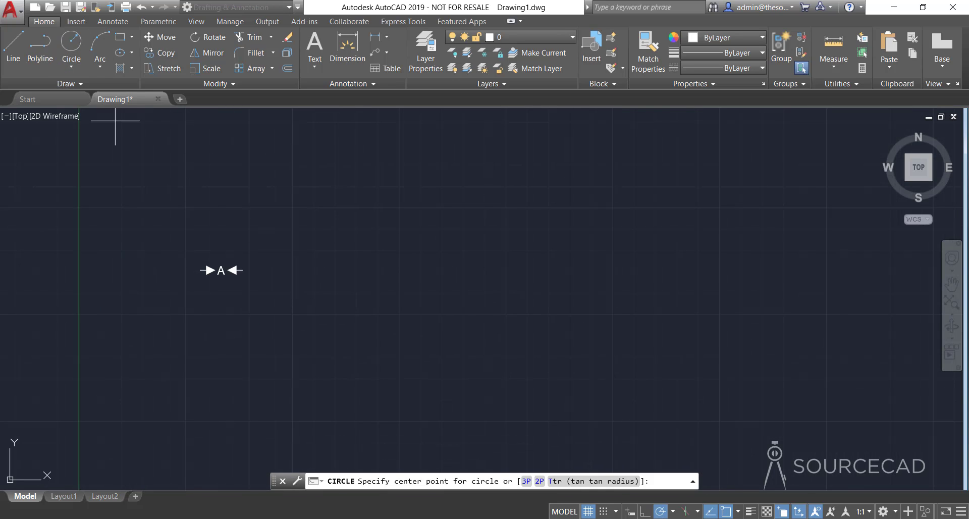
click(351, 274)
click(358, 350)
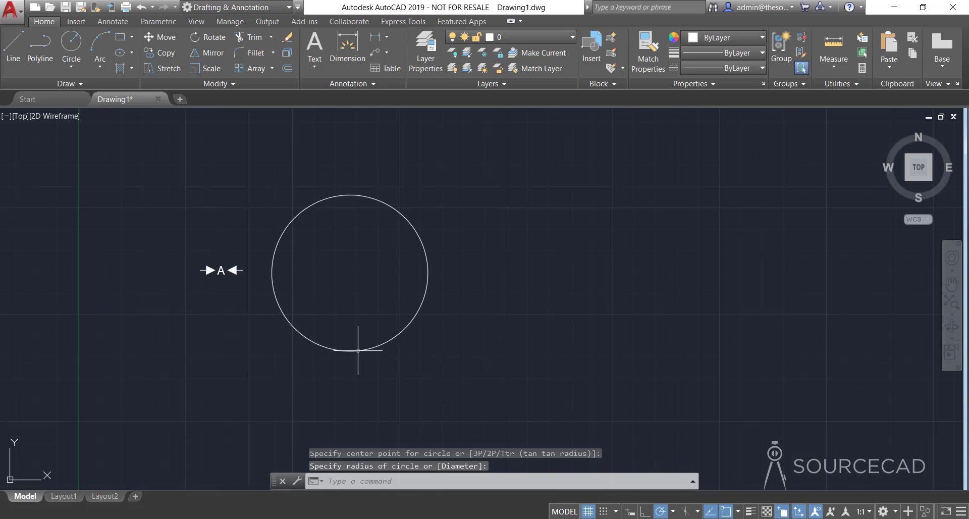
click(13, 44)
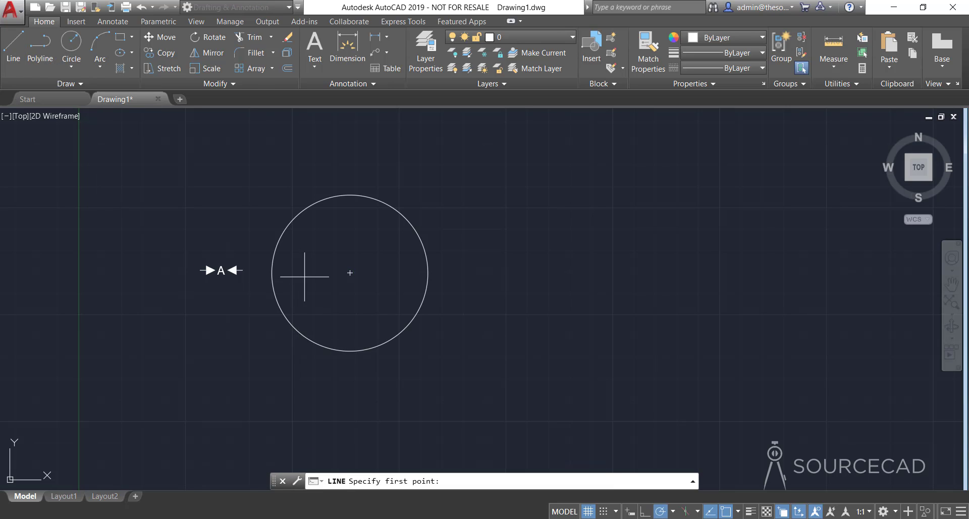
click(271, 273)
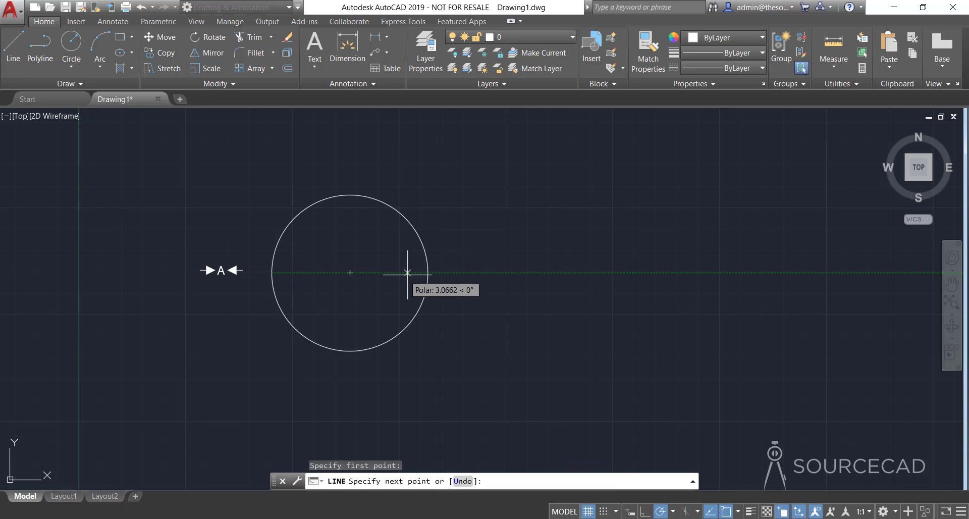
click(428, 273)
key(Return)
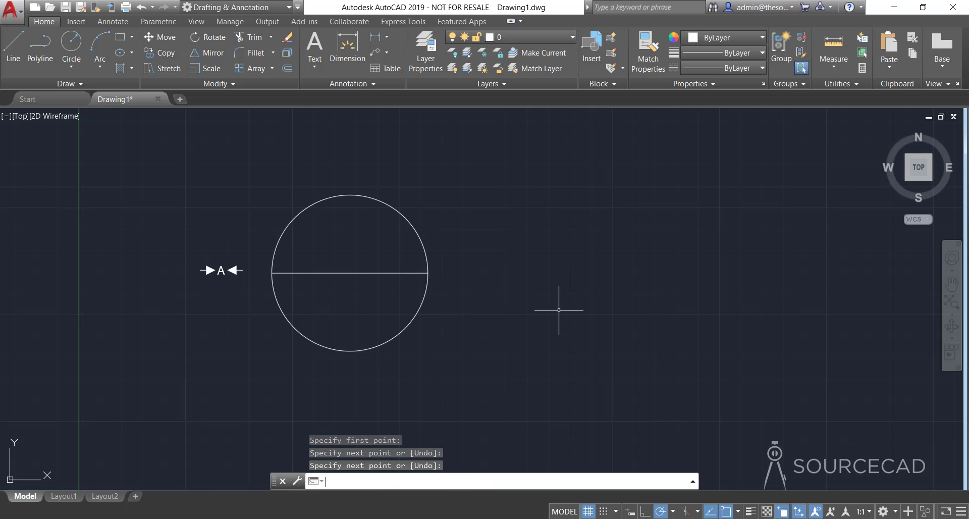
Step: Apply the TALINE linetype to the circle
middle_drag(255, 262, 280, 282)
click(391, 252)
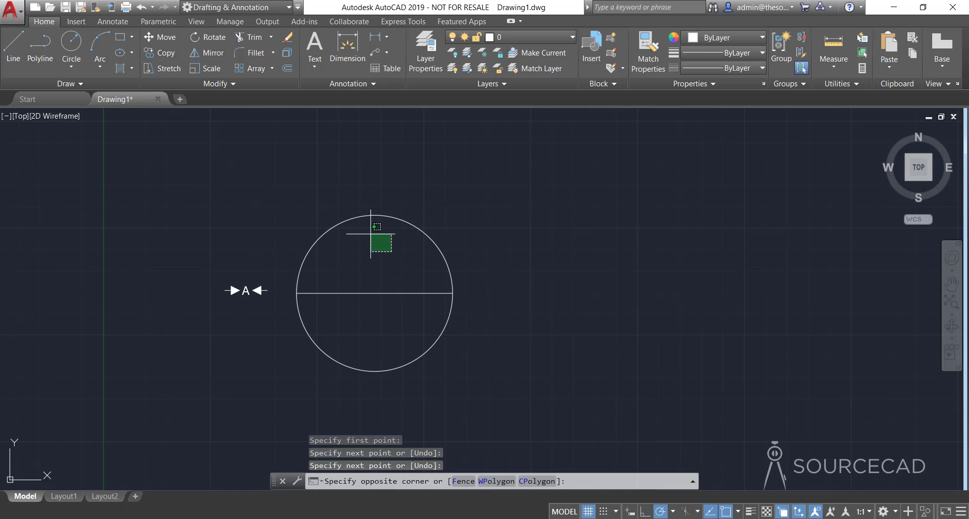
click(295, 159)
click(722, 72)
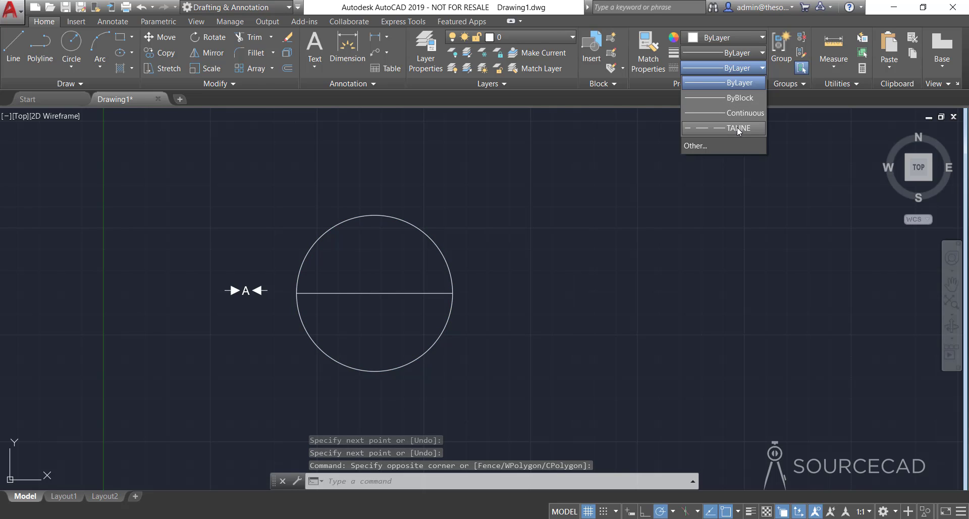
click(737, 128)
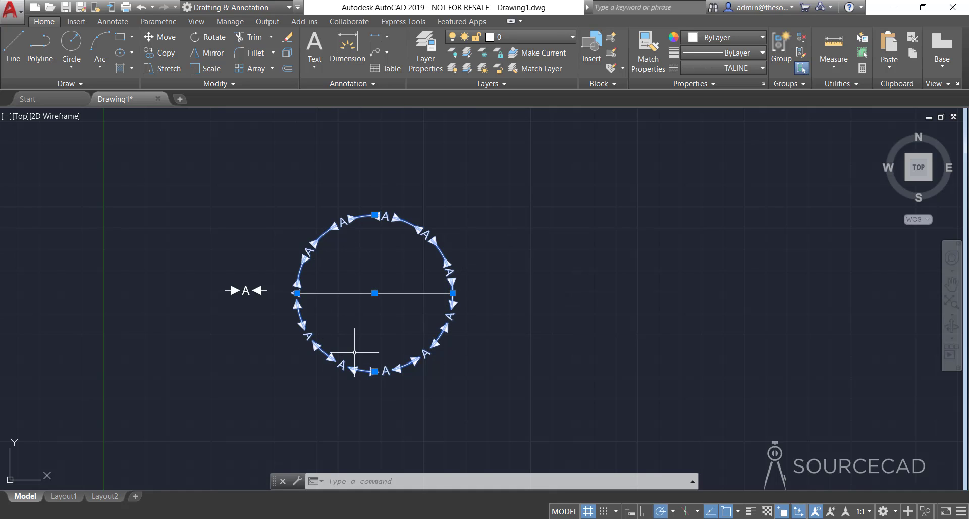
Step: Enlarge the circle to nearly twice its radius by stretching its right quadrant point outward, and clear the selection
click(453, 293)
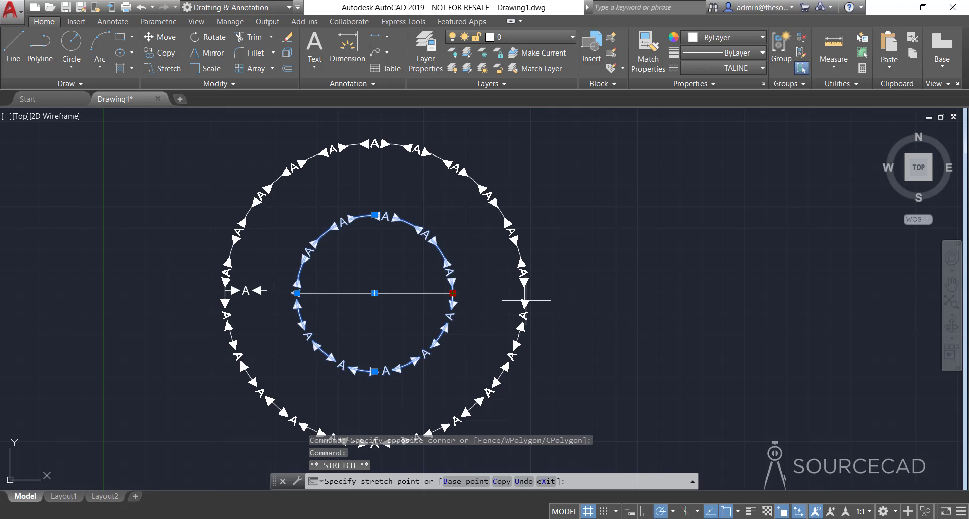
click(527, 303)
scroll(428, 334, down, 2)
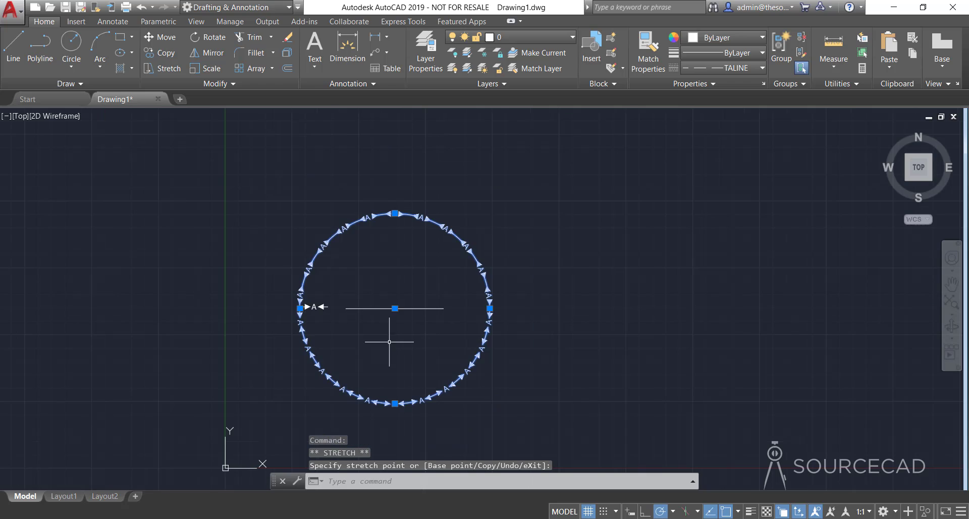
middle_drag(389, 342, 438, 345)
key(Escape)
Step: Delete the original triangle-and-letter symbol at the circle's left edge
click(330, 280)
click(384, 324)
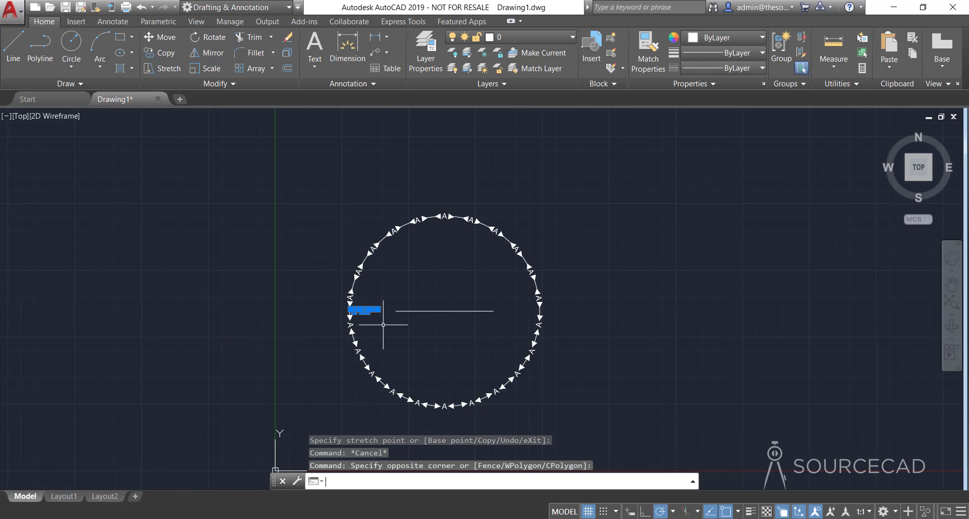
key(Delete)
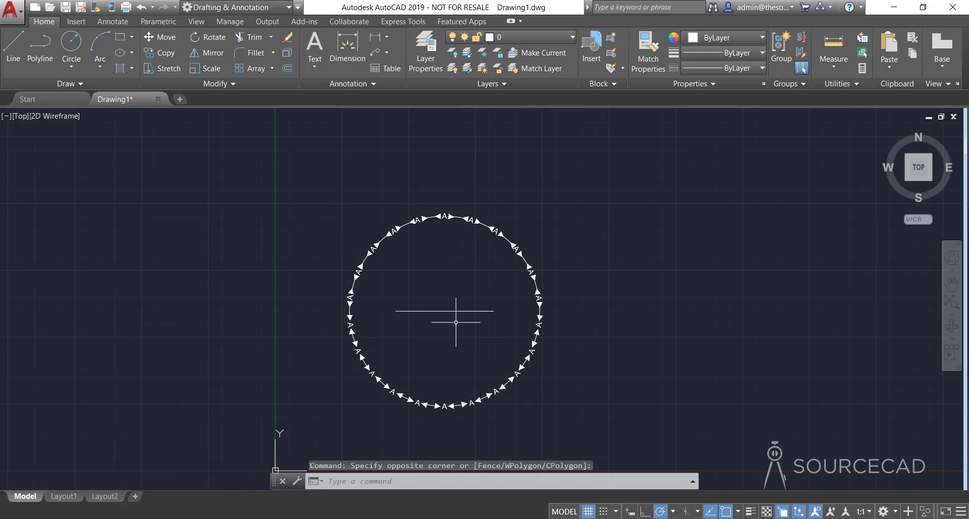
Step: Move the horizontal line to the right of the circle and lengthen it horizontally to the right by about 6.6 units
click(434, 311)
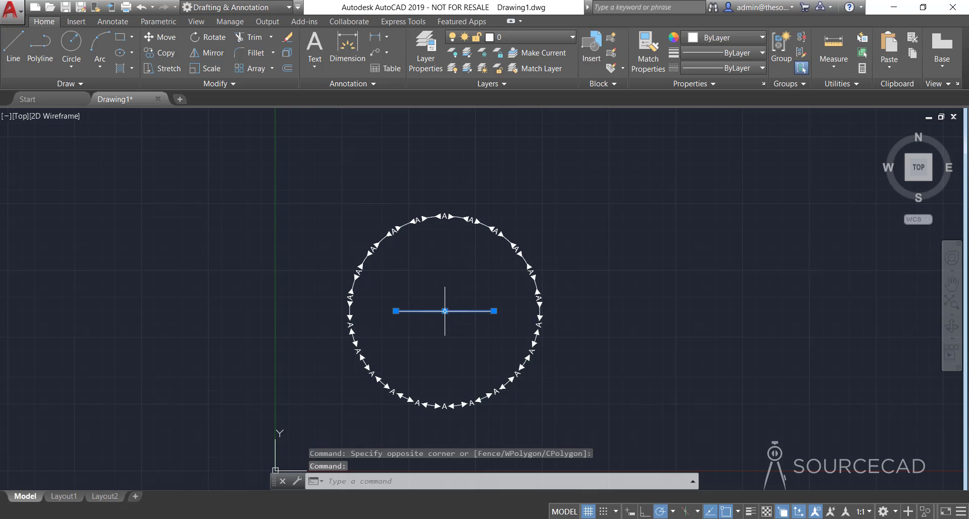
click(444, 311)
middle_drag(657, 354, 433, 342)
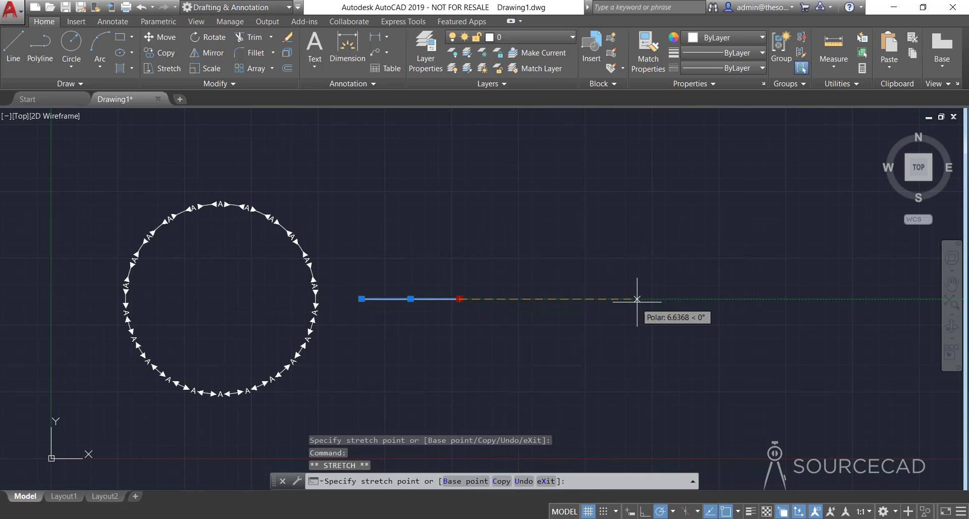
Step: Apply the TALINE linetype to the lengthened horizontal line and clear the selection
click(739, 68)
click(744, 129)
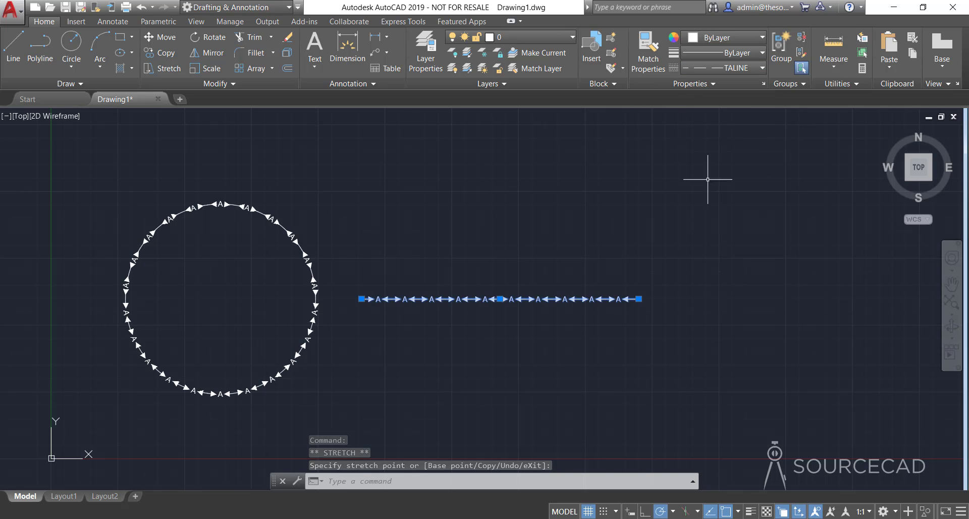
key(Escape)
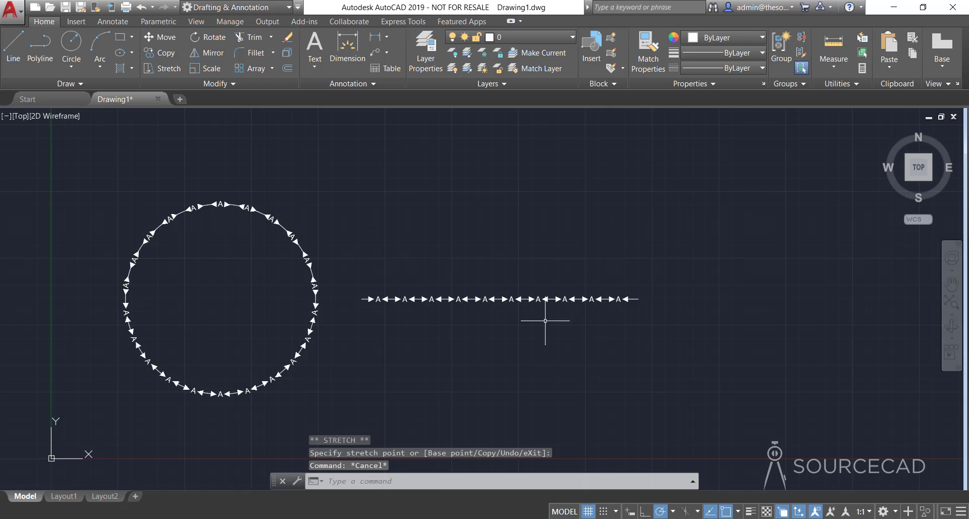
Step: Delete the circle and the horizontal line drawn with the custom linetype
scroll(498, 313, up, 2)
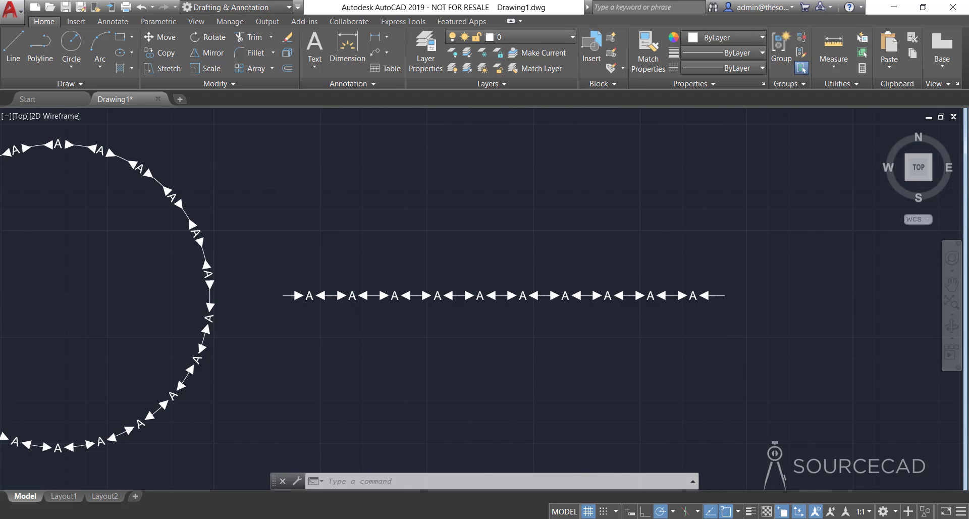
scroll(561, 348, down, 2)
click(501, 360)
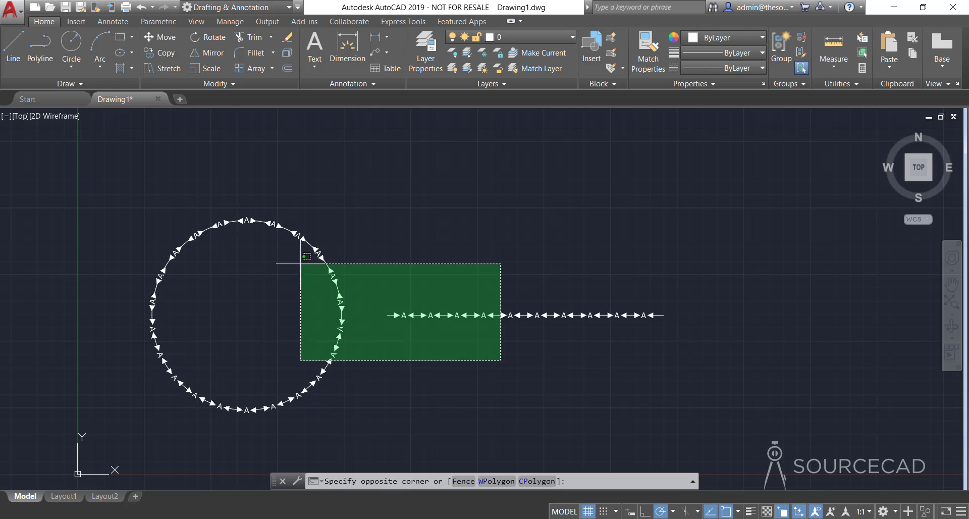
click(296, 261)
key(Delete)
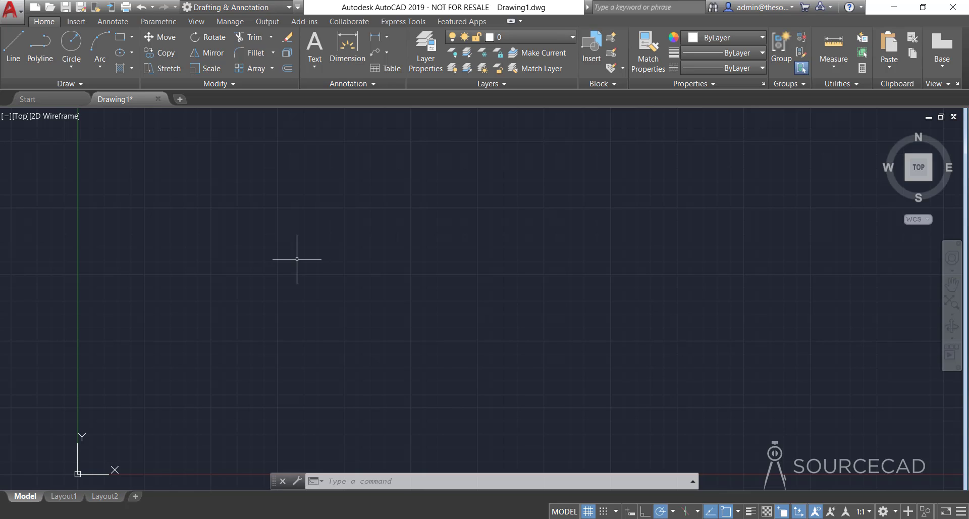
Step: Draw a narrow upright rectangle about 1.3 units wide in the empty drawing area
click(120, 37)
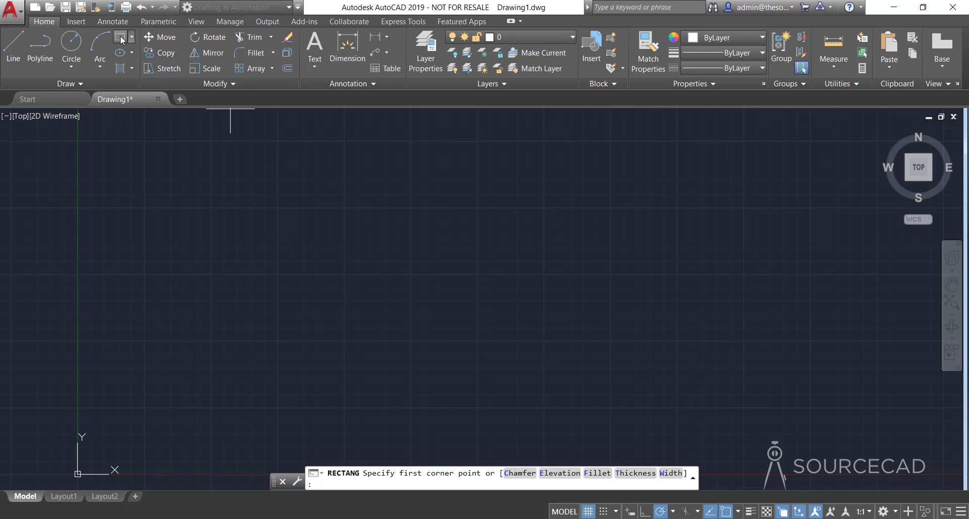
click(344, 341)
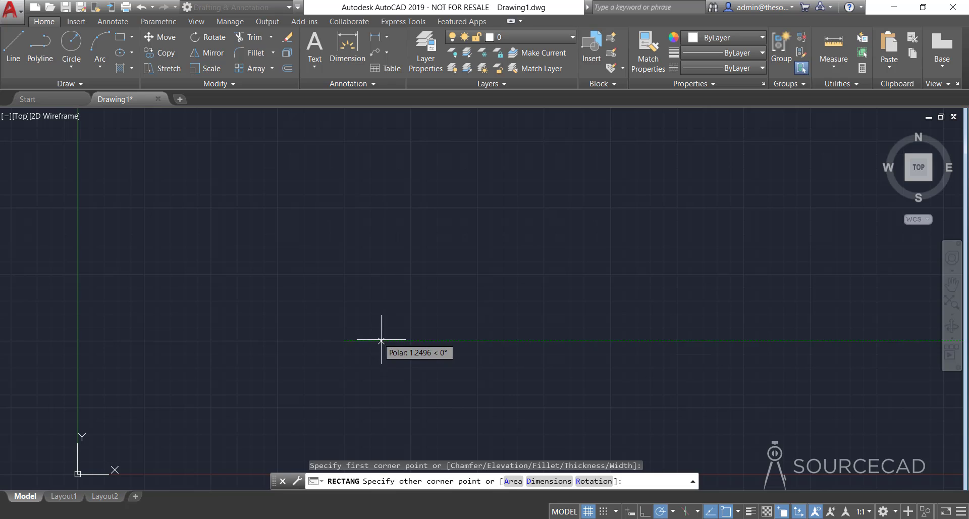
click(379, 266)
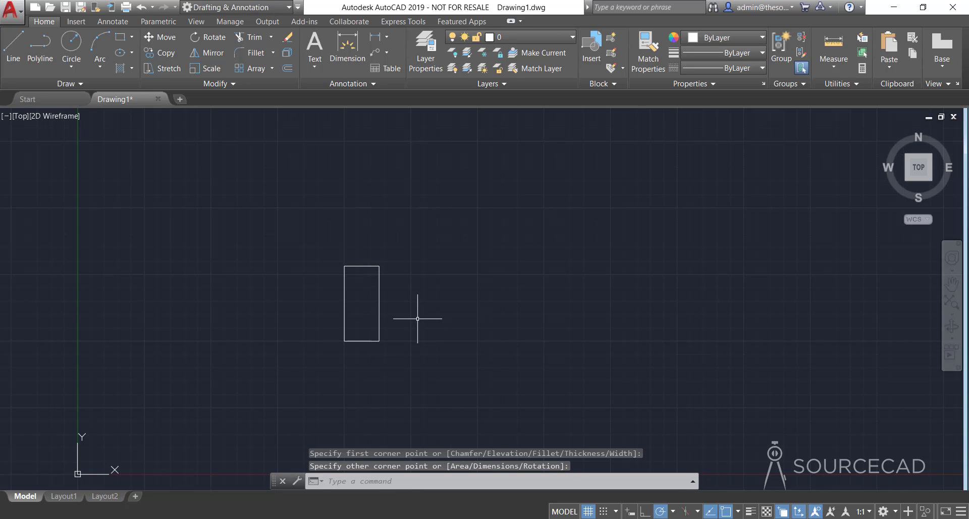
Step: Draw circles centred on the midpoints of the rectangle's top and bottom edges, with radii reaching its corners
click(71, 44)
click(361, 266)
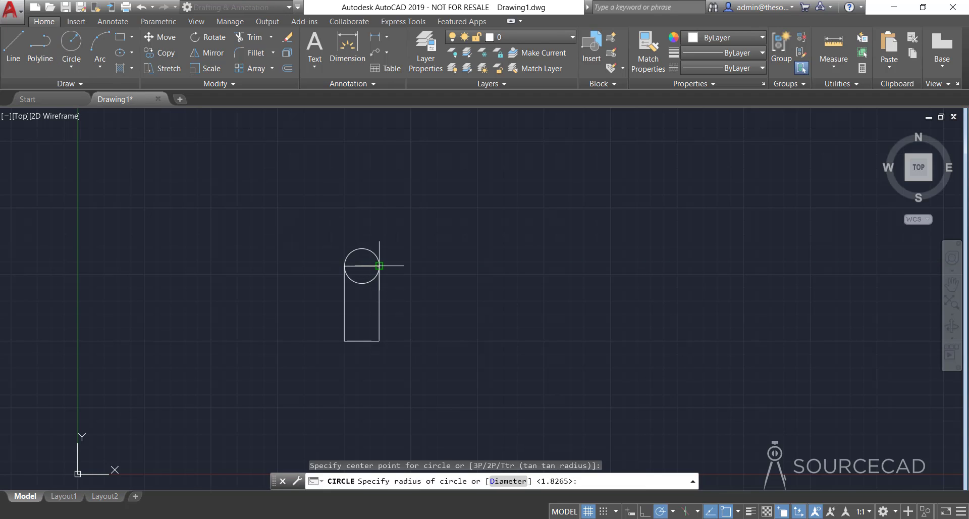
click(379, 266)
key(Return)
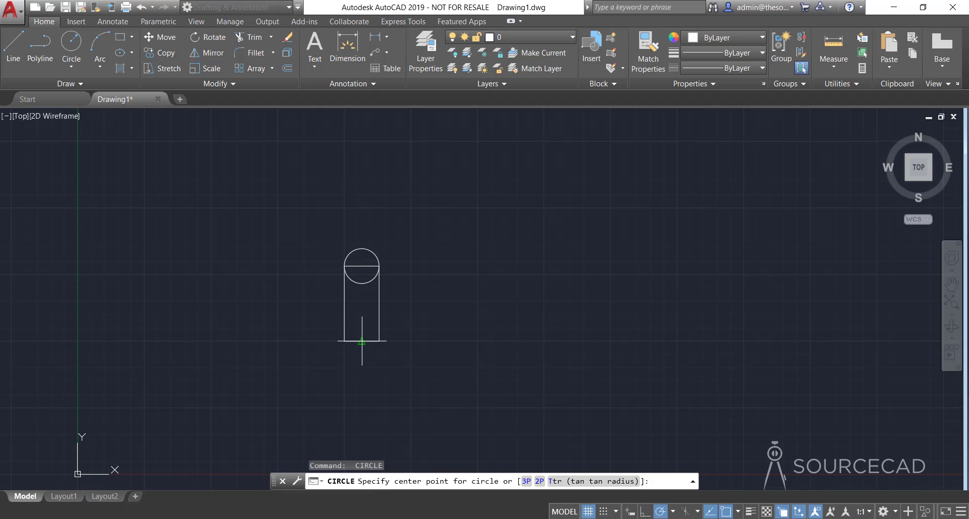
click(361, 341)
click(379, 341)
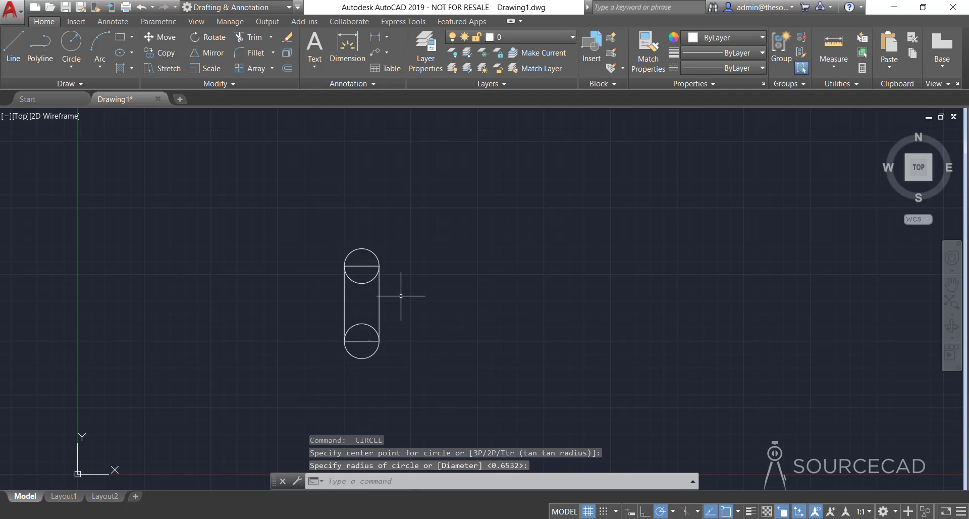
Step: Trim the inner circle halves and the rectangle's short edges to leave a pill-shaped outline
click(252, 42)
key(Return)
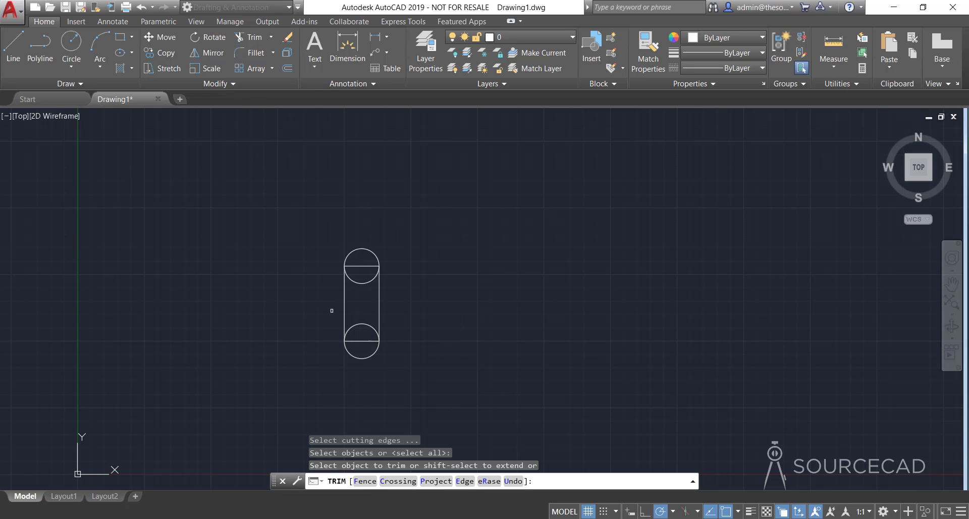
click(368, 353)
click(347, 257)
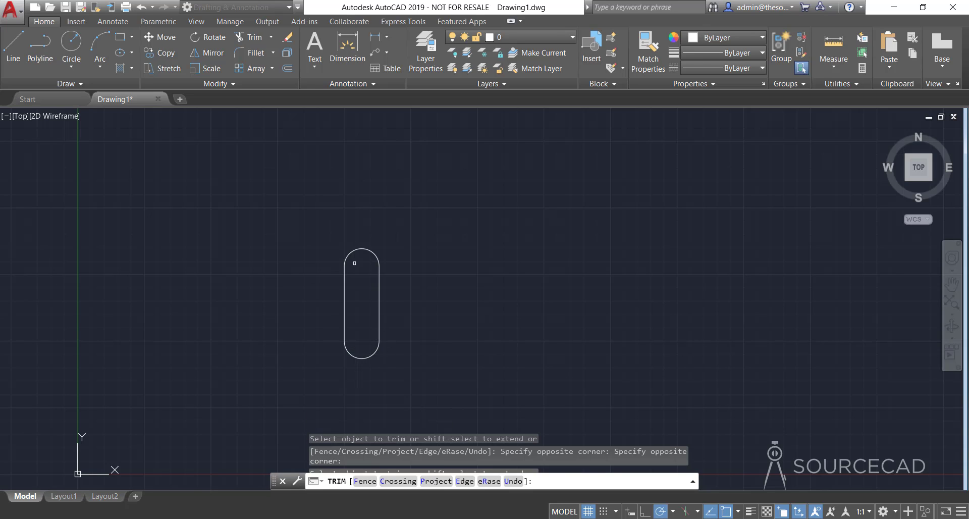
right_click(412, 261)
click(418, 269)
Step: Explode the whole pill outline into separate lines and arcs
click(430, 357)
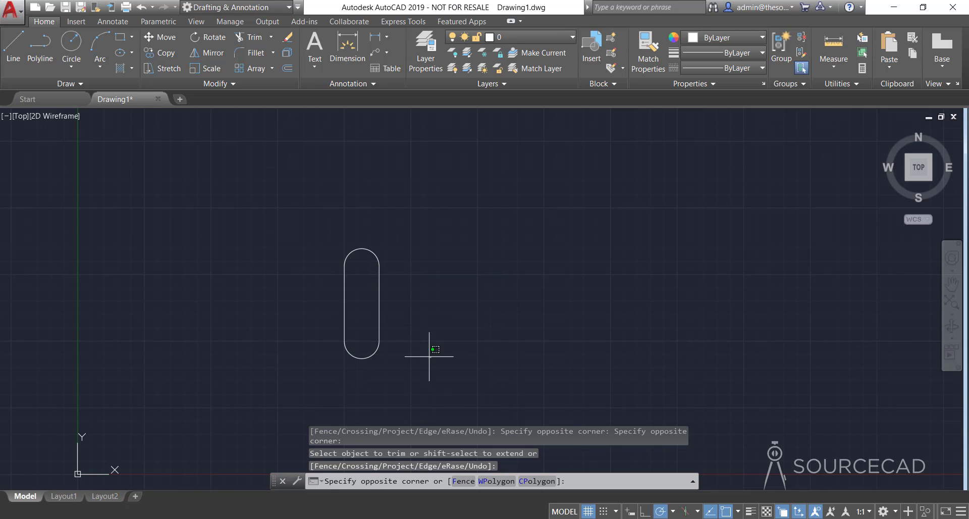
click(287, 215)
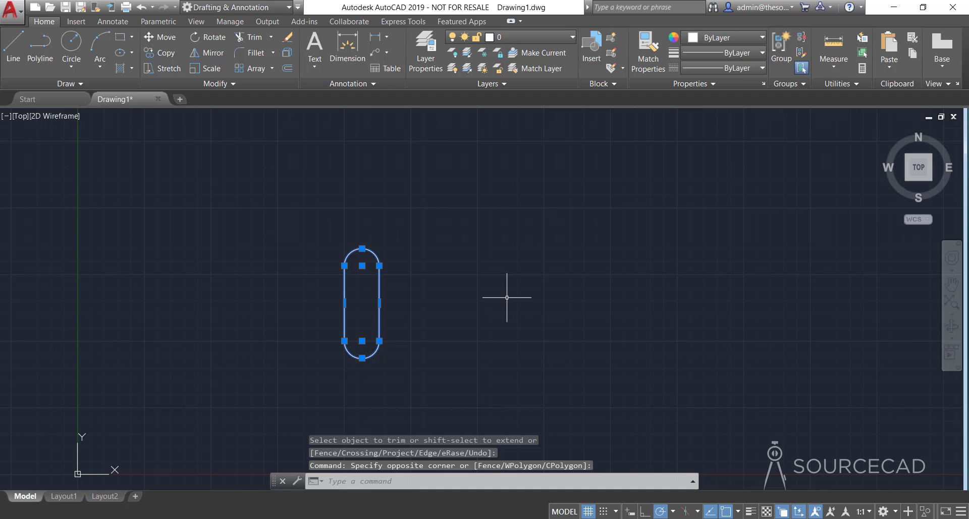
text(x)
key(Return)
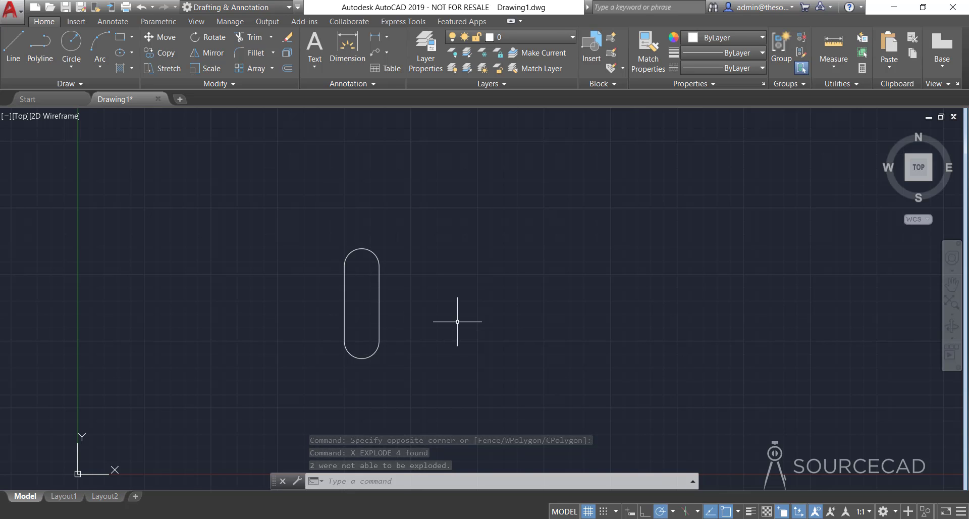
Step: Draw a 0.2-unit horizontal line outward from the midpoint of the pill's left side
middle_drag(379, 300, 434, 299)
click(14, 45)
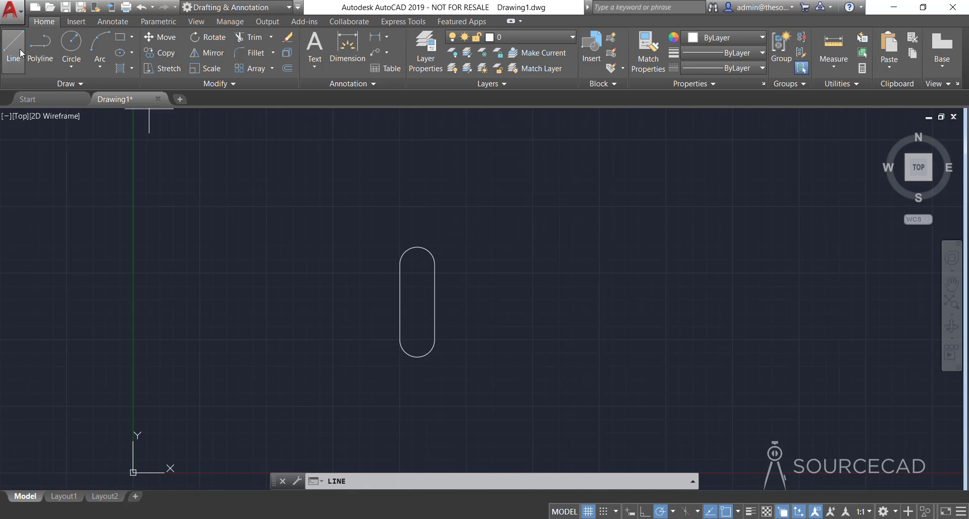
click(400, 301)
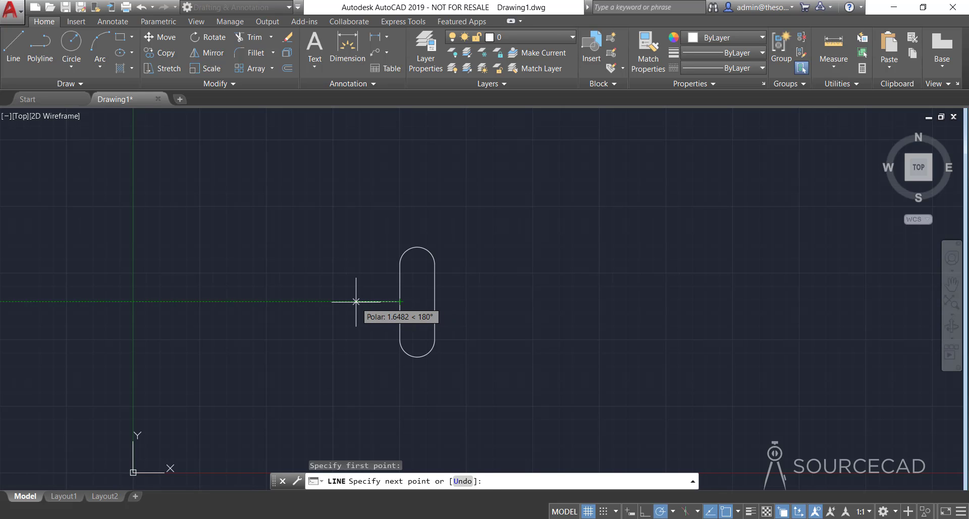
text(0.2)
key(Return)
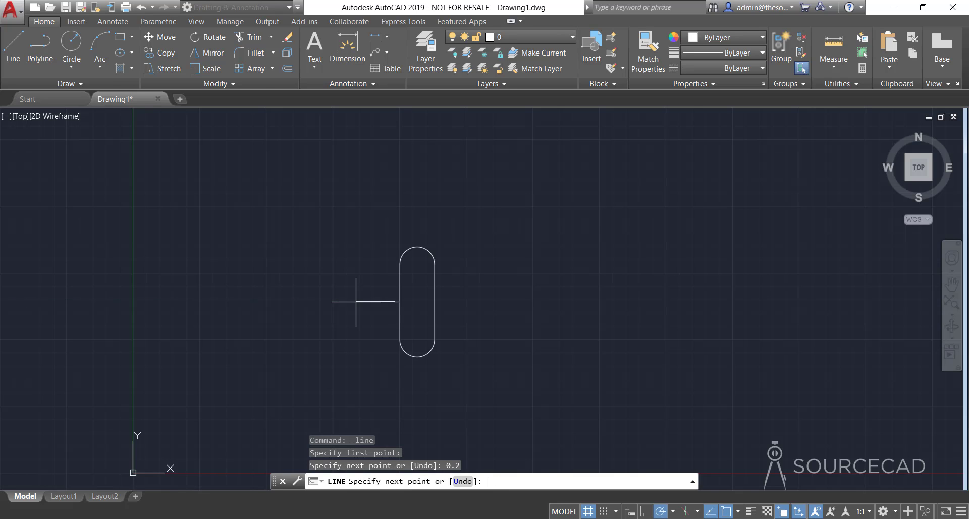
key(Return)
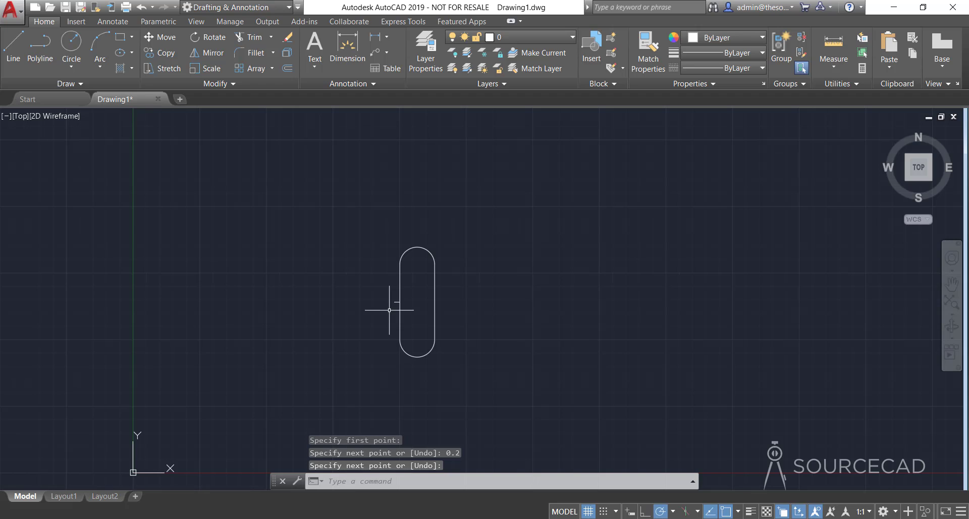
Step: Delete the short horizontal line at the pill's left side
click(387, 234)
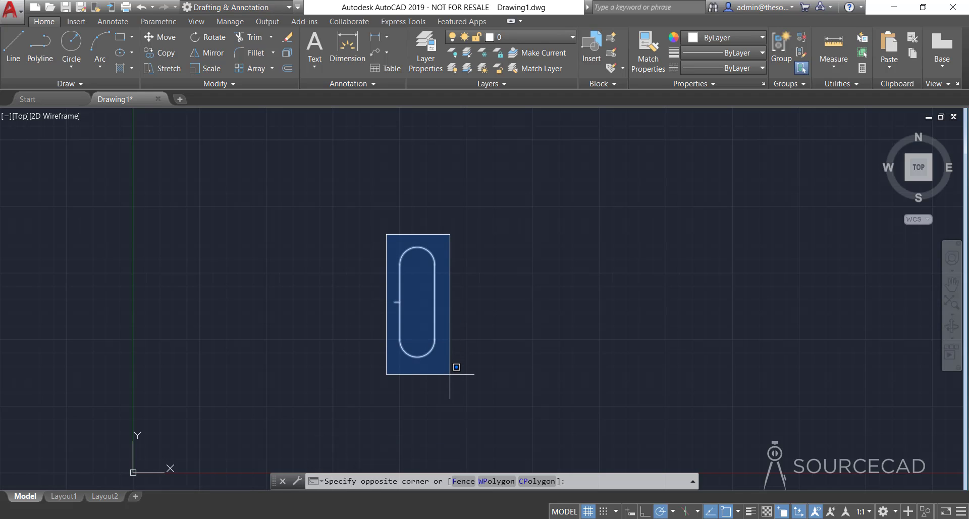
key(Escape)
scroll(384, 303, up, 4)
click(381, 291)
key(Delete)
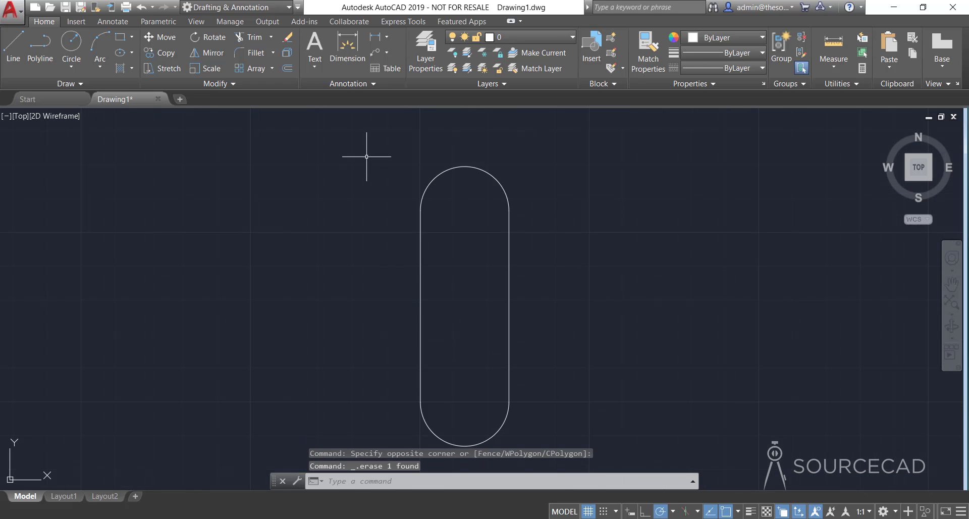
Step: Scale the whole pill outline by a factor of 0.3 about the centre of its upper arc
click(374, 144)
scroll(557, 437, down, 2)
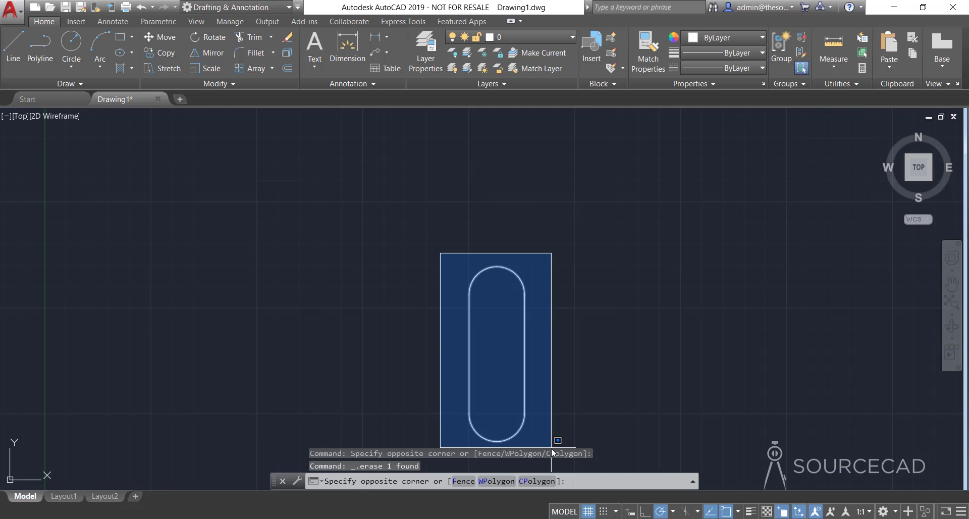
middle_drag(549, 446, 518, 392)
click(518, 392)
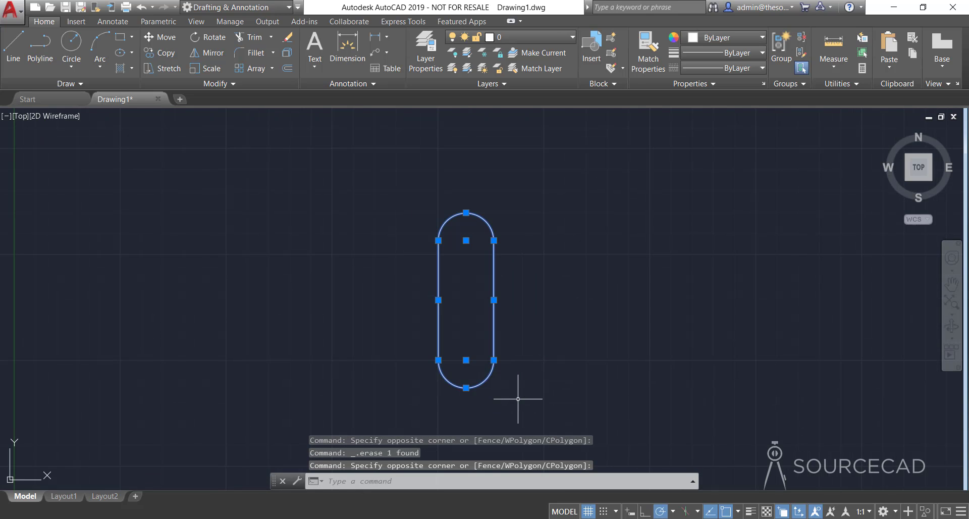
click(211, 69)
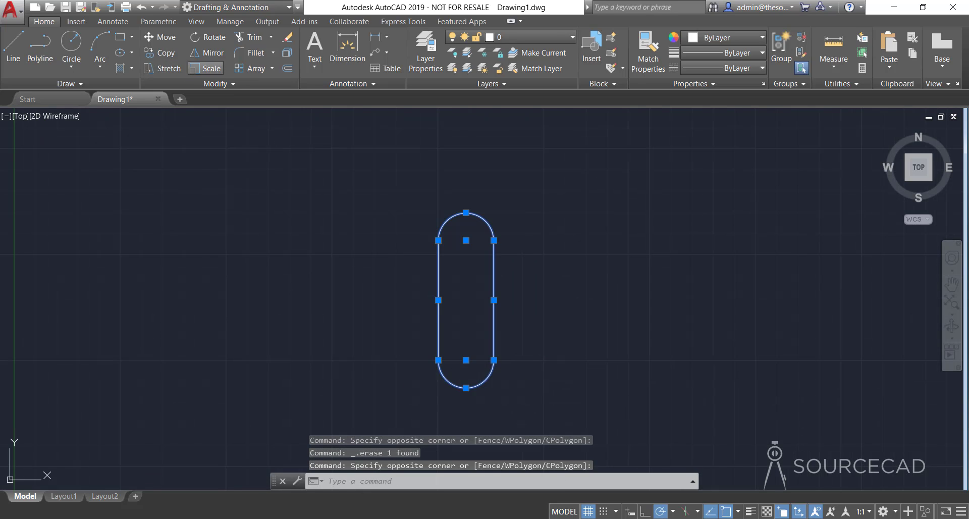
click(466, 241)
text(0.)
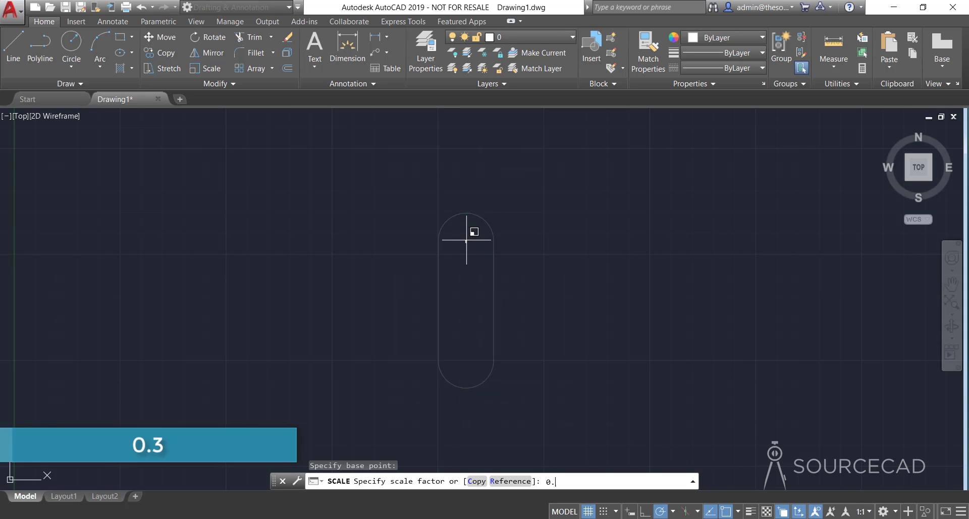
text(3)
key(Return)
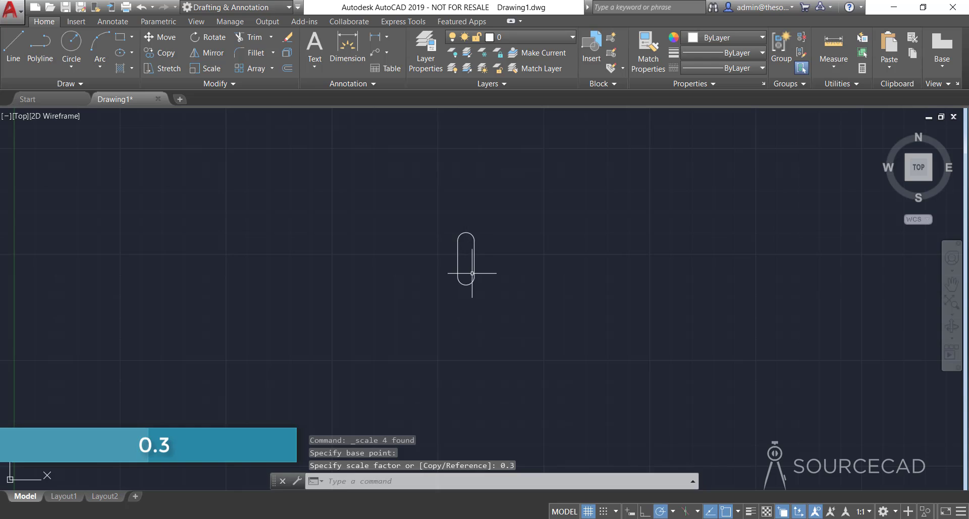
Step: Draw a 0.25-unit horizontal line outward from the midpoint of the scaled pill's left side
scroll(472, 273, up, 4)
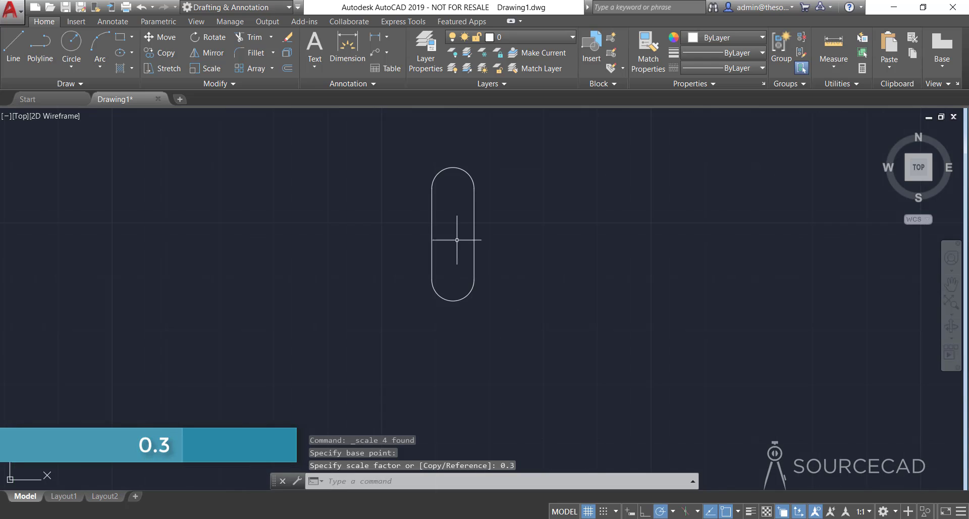
click(11, 50)
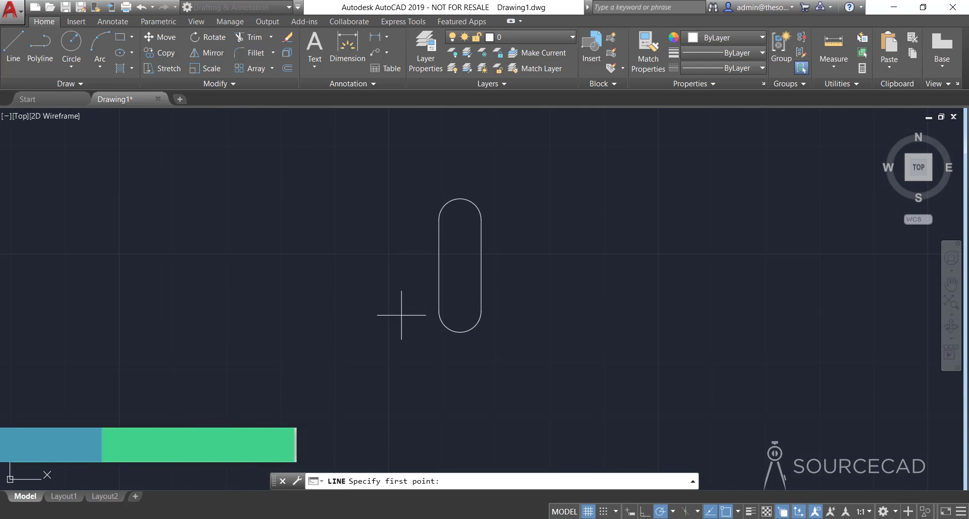
click(437, 268)
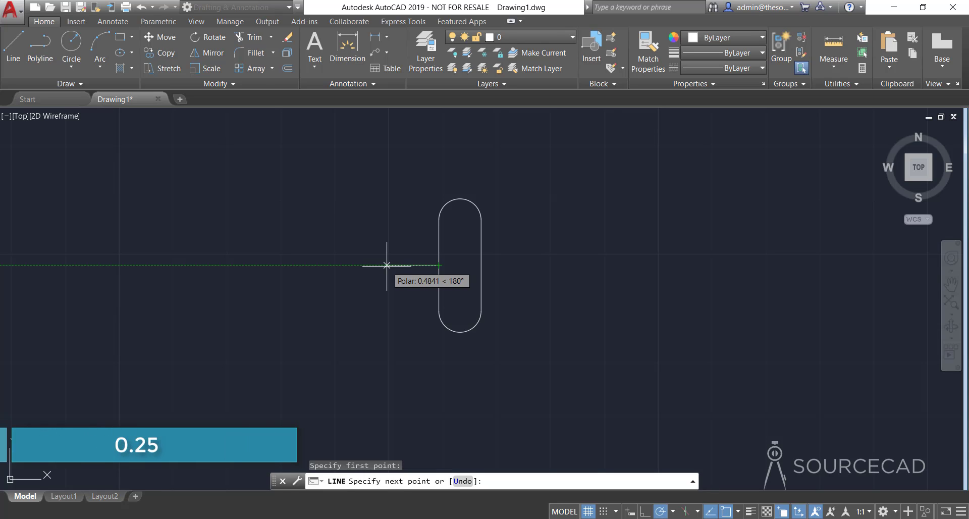
text(0.2)
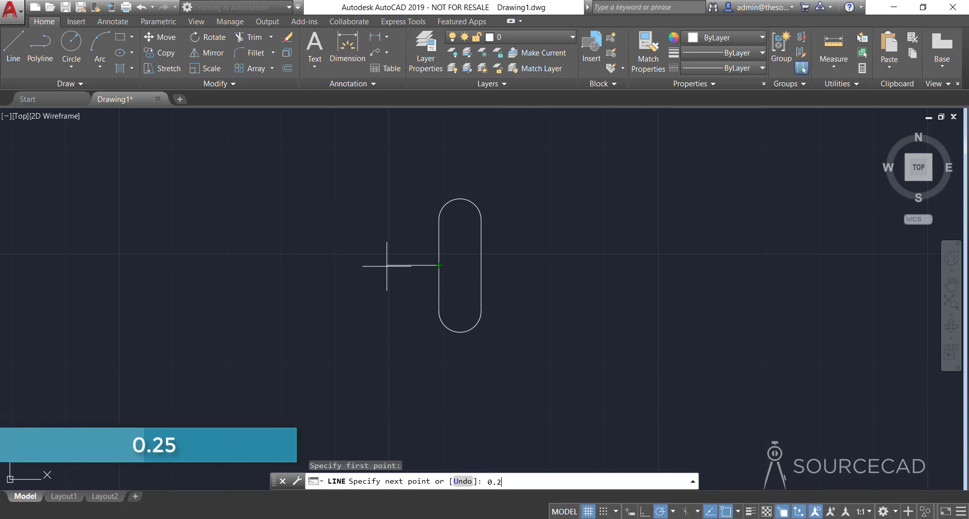
text(5)
key(Return)
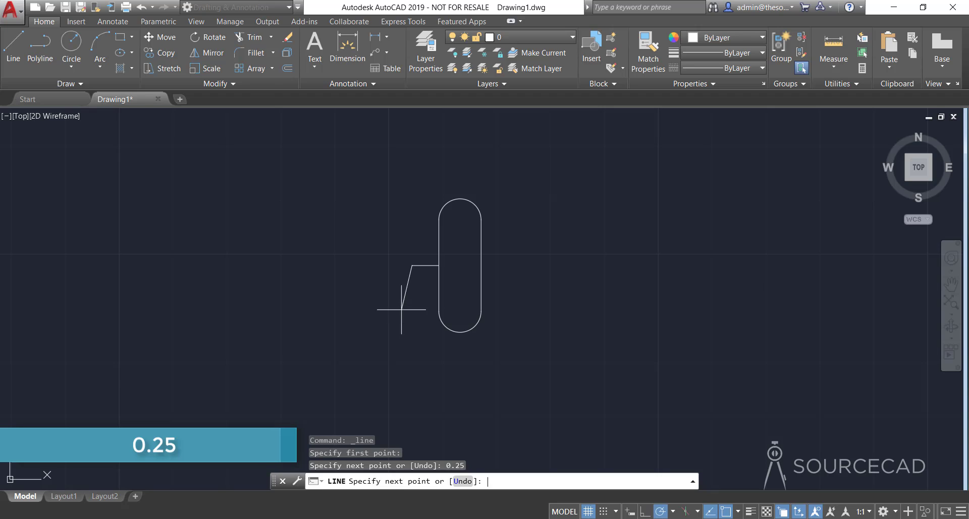
key(Escape)
key(ctrl+z)
Step: Draw a matching 0.25-unit horizontal line outward from the midpoint of the pill's right side
key(Return)
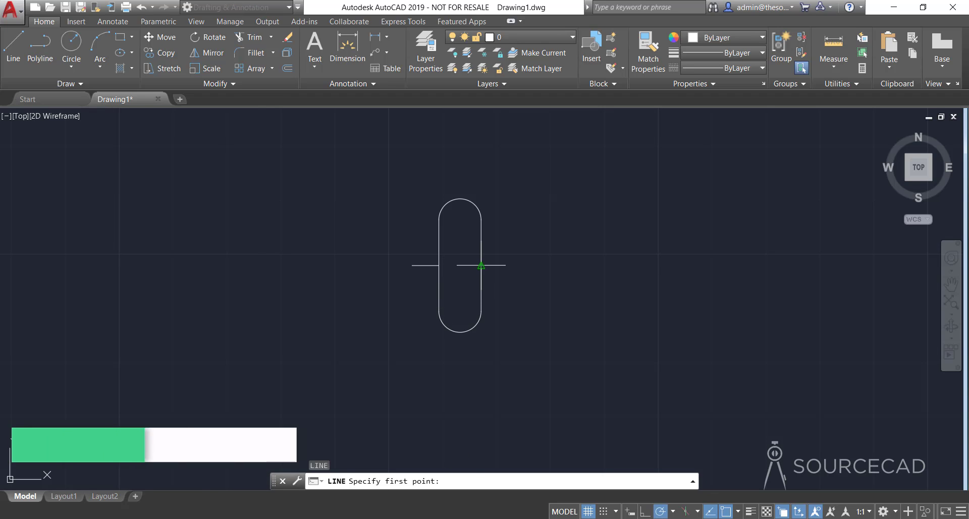
click(482, 265)
text(0.)
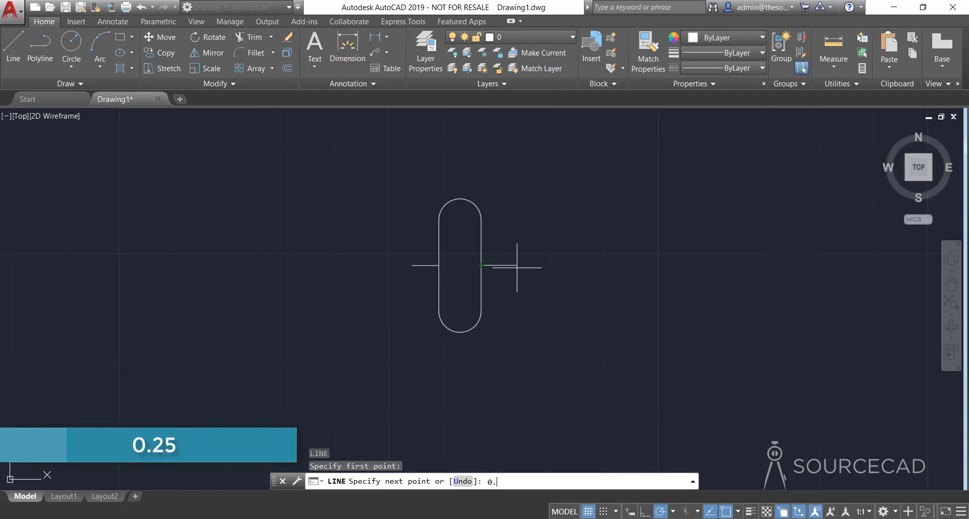
text(25)
key(Return)
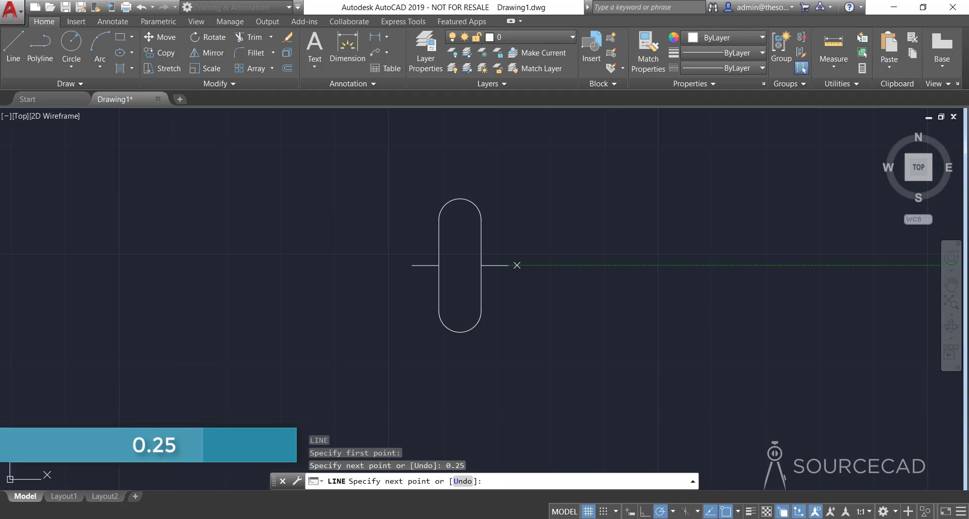
key(Return)
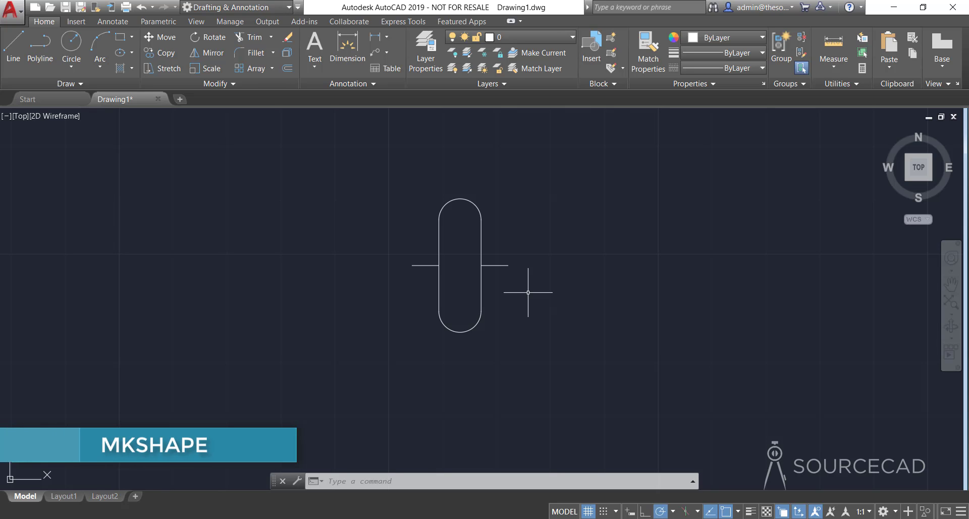
Step: Start MKSHAPE and save the new shape file to the Desktop as "Pill Shape"
text(MKSHAPE)
key(Return)
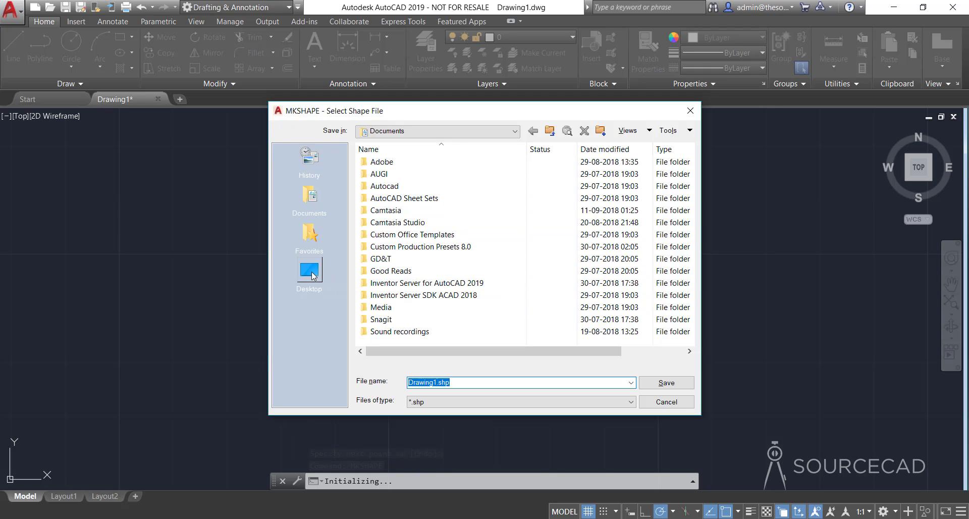
click(312, 274)
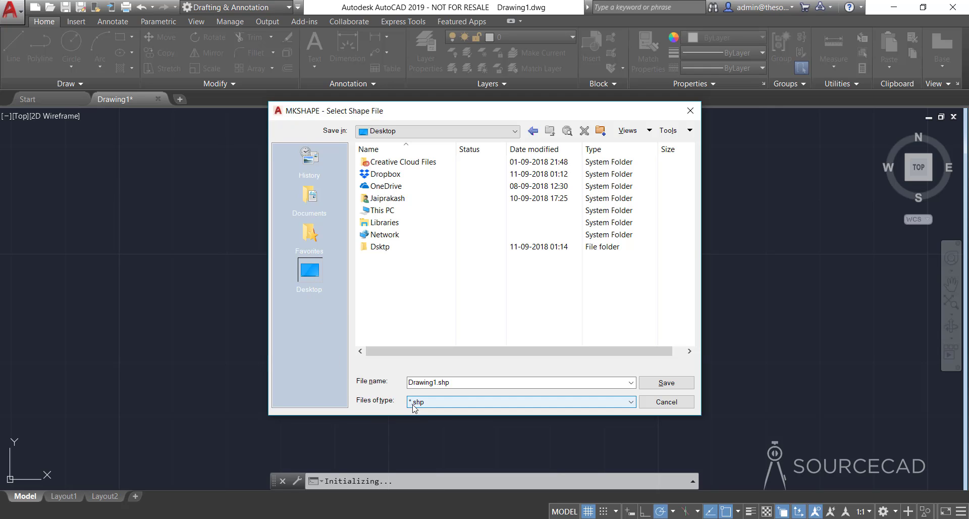
click(459, 383)
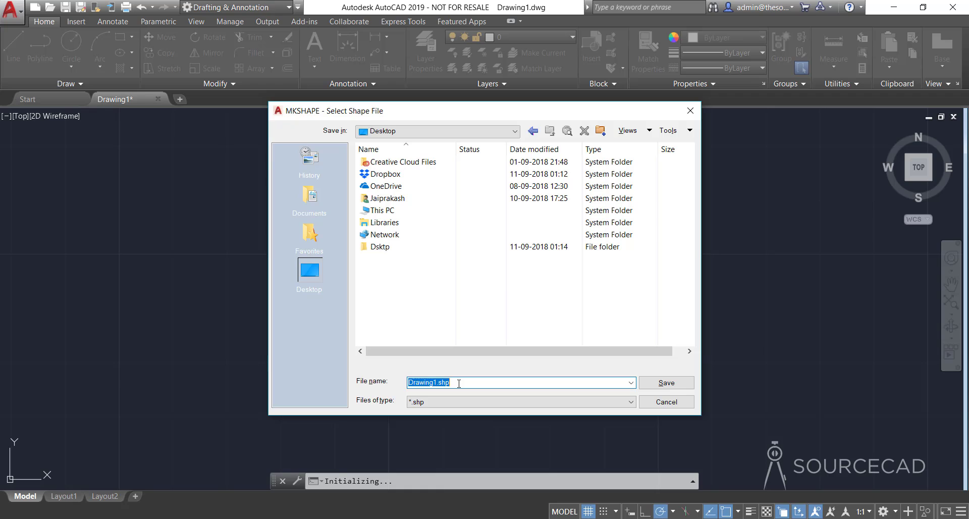
text(Pill Shape)
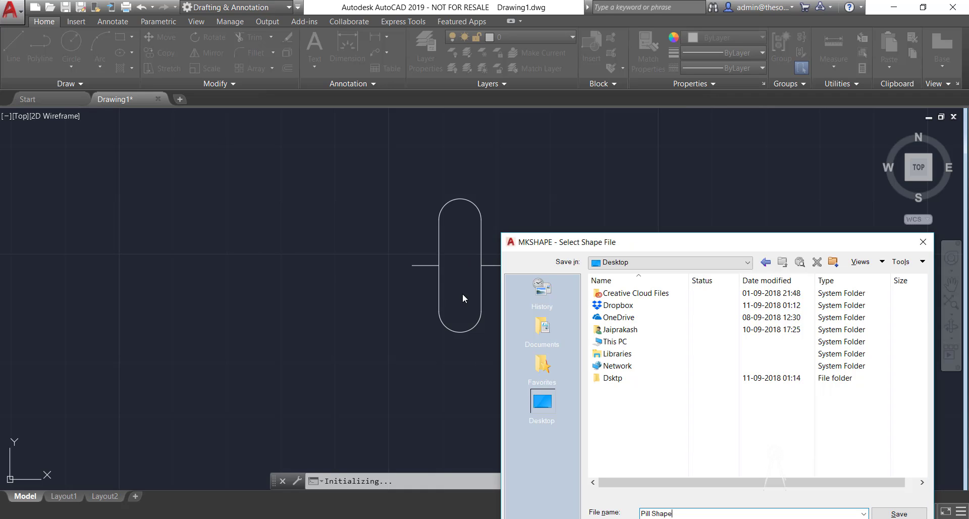
drag(635, 242, 509, 140)
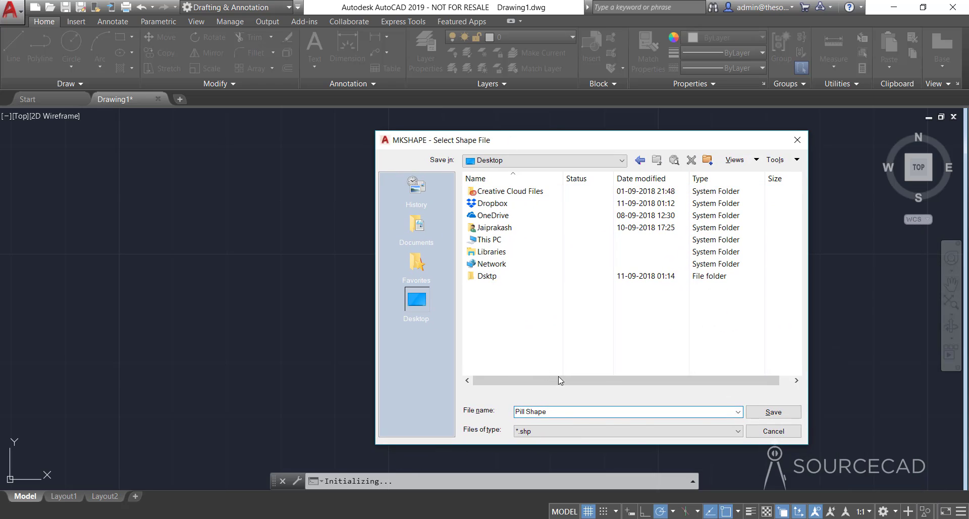
click(772, 412)
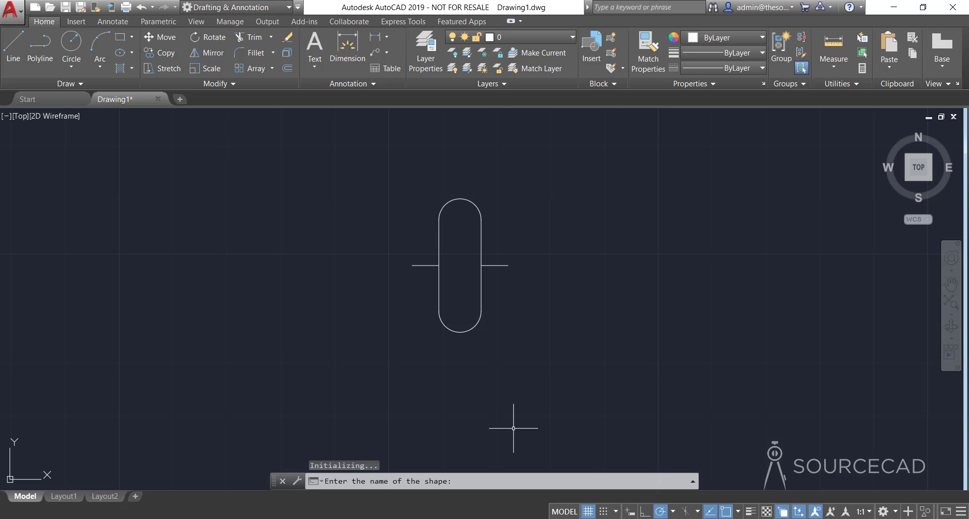
Step: Define the shape PILL at resolution 128 from the whole pill symbol, with its base point at the left line's outer end
text(PILL)
key(Return)
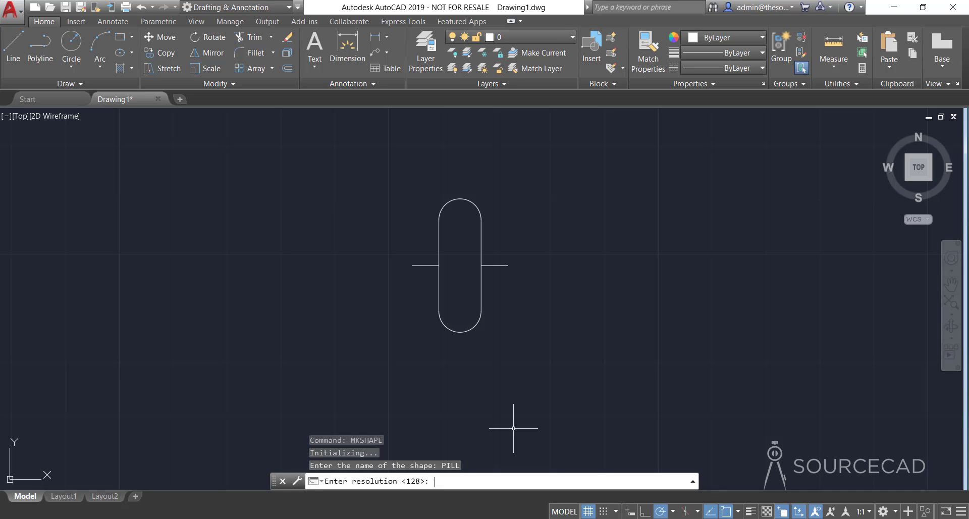
key(Return)
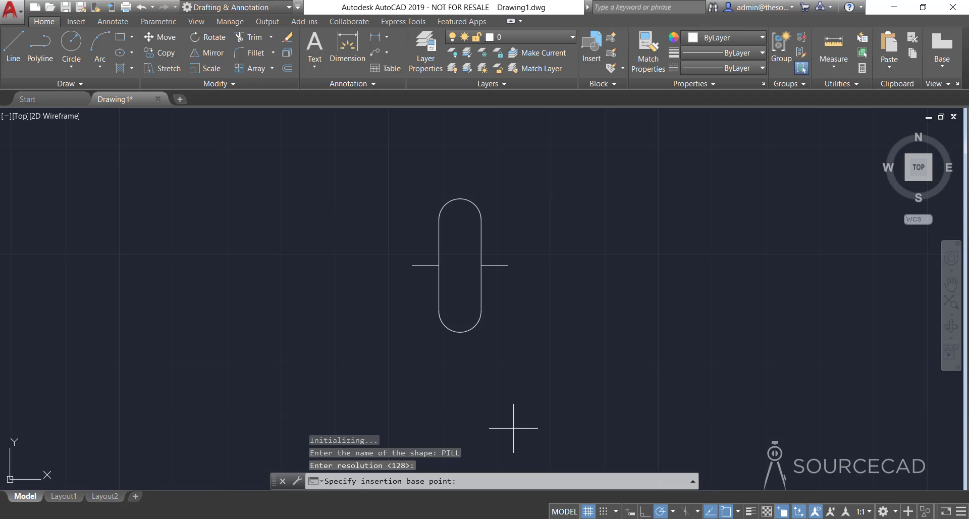
click(412, 265)
click(525, 353)
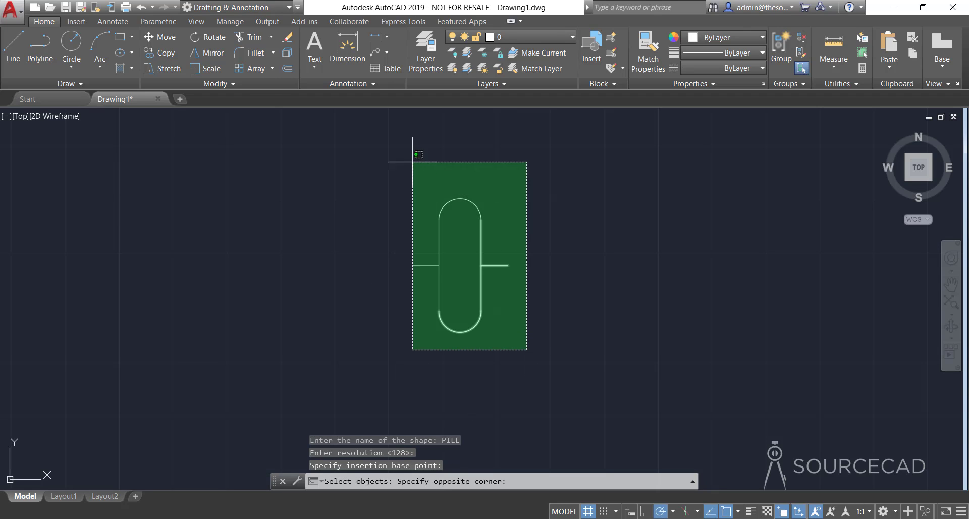
click(409, 159)
key(Return)
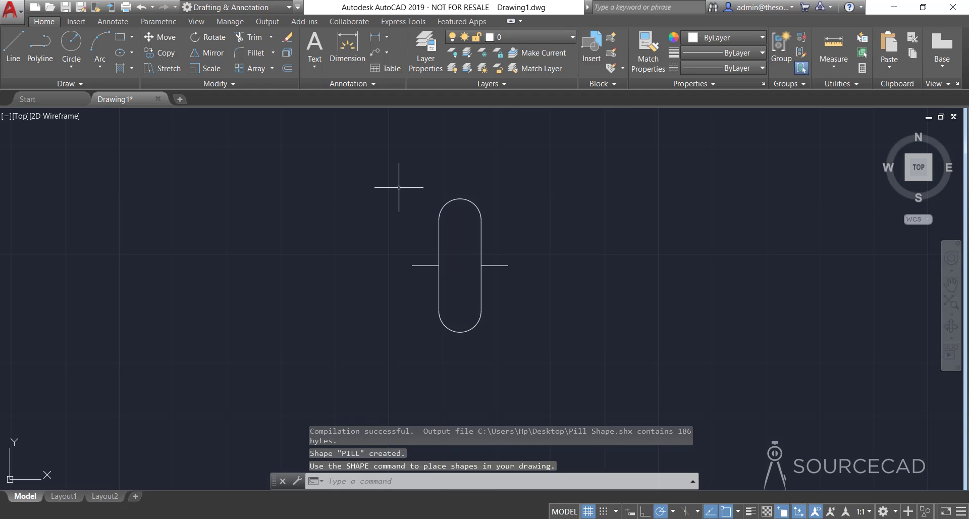
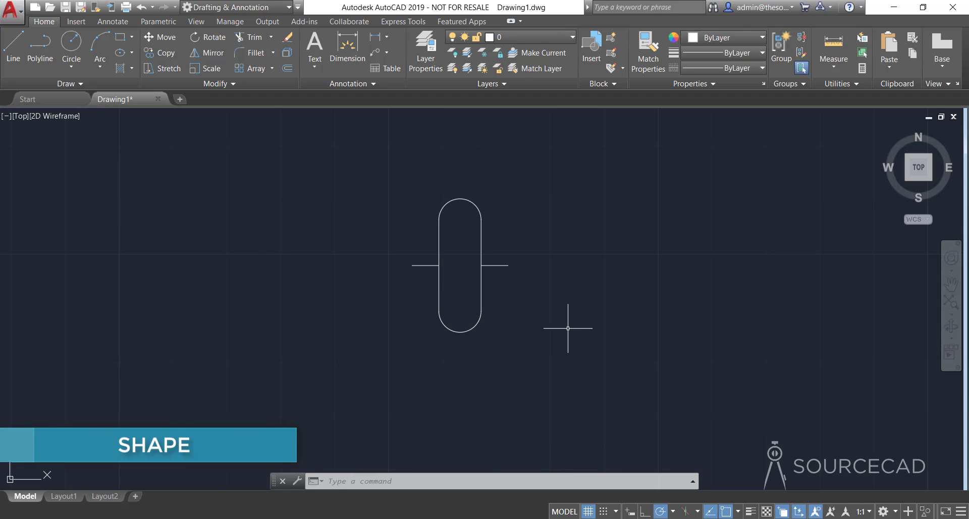
Step: Insert the pill shape at the outer end of the symbol's left line with height 1 and rotation angle 0
text(shape)
key(Return)
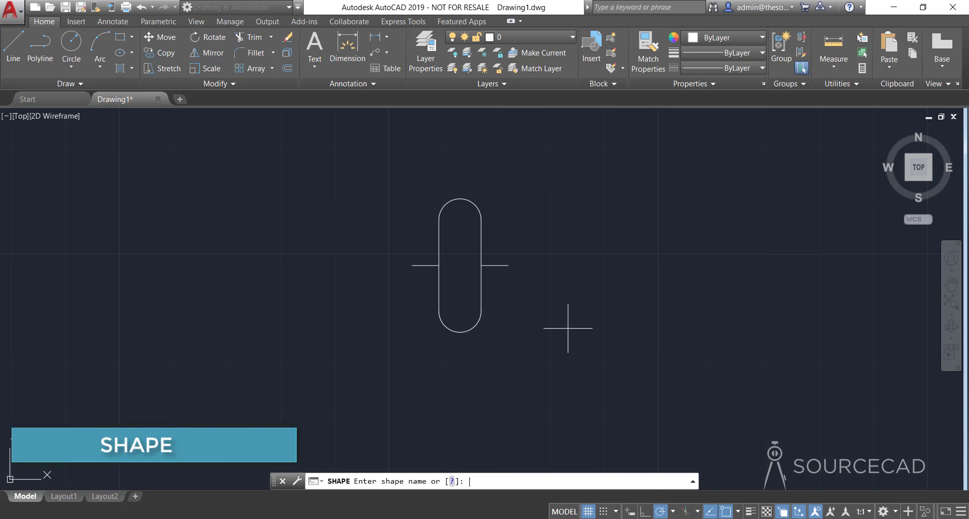
text(p)
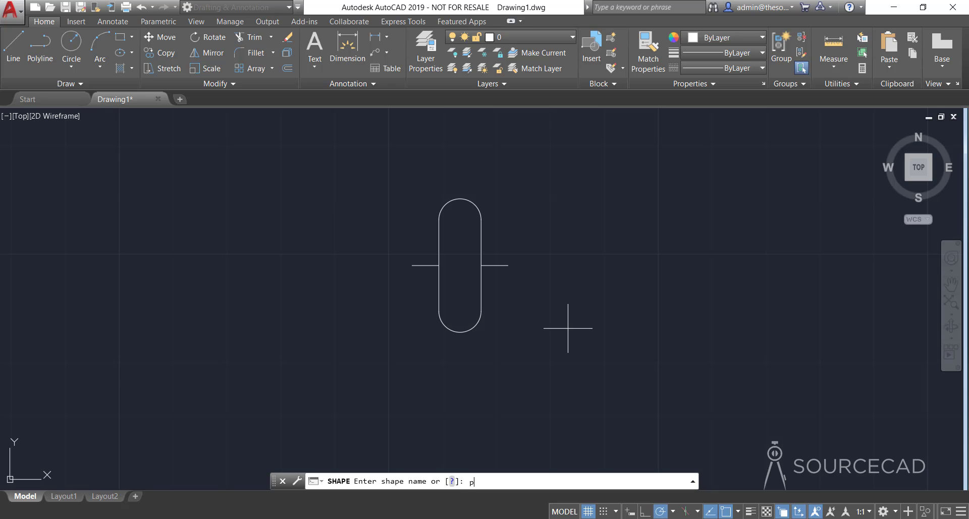
text(ill)
key(Return)
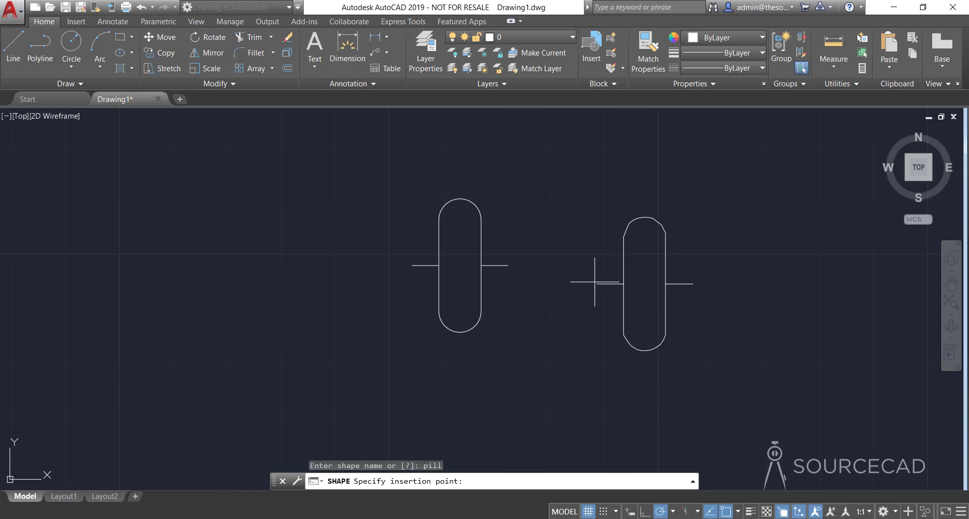
scroll(561, 262, down, 3)
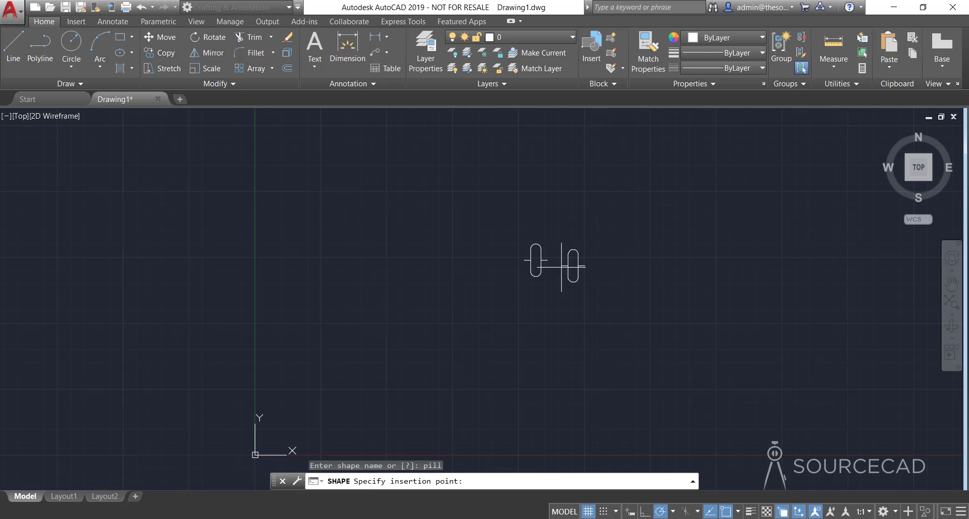
scroll(562, 262, up, 5)
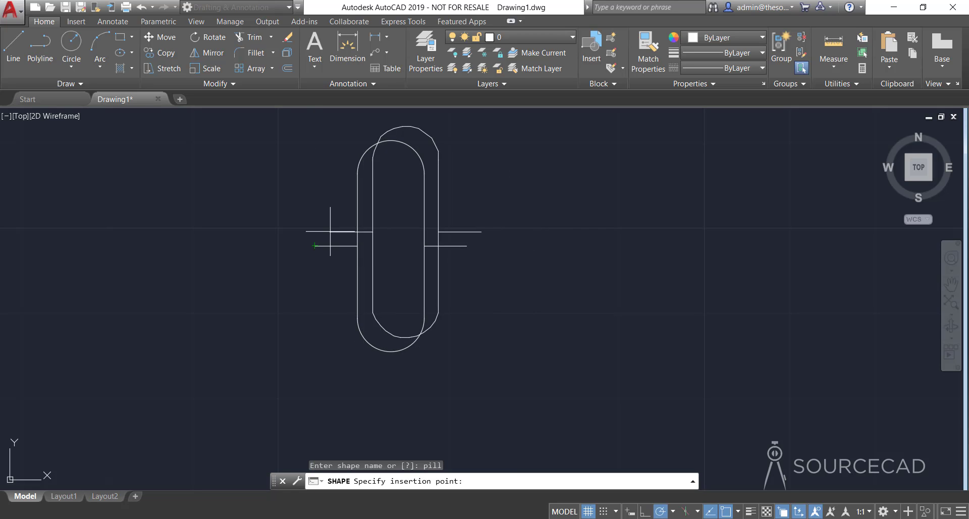
middle_drag(333, 226, 309, 261)
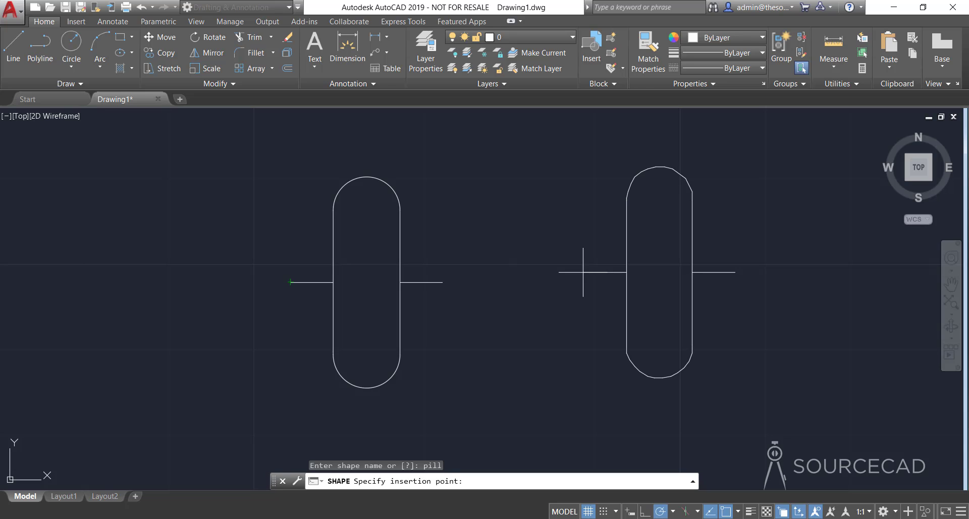
click(291, 282)
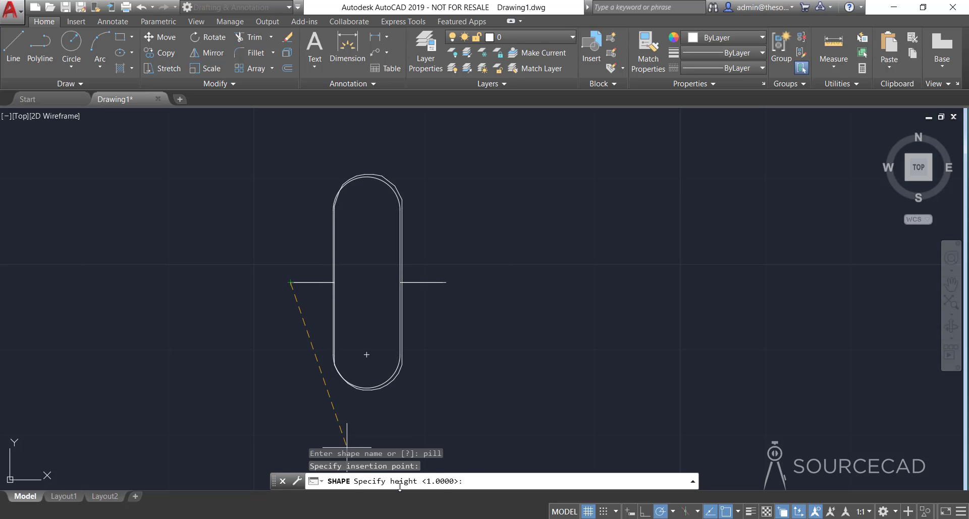
key(Return)
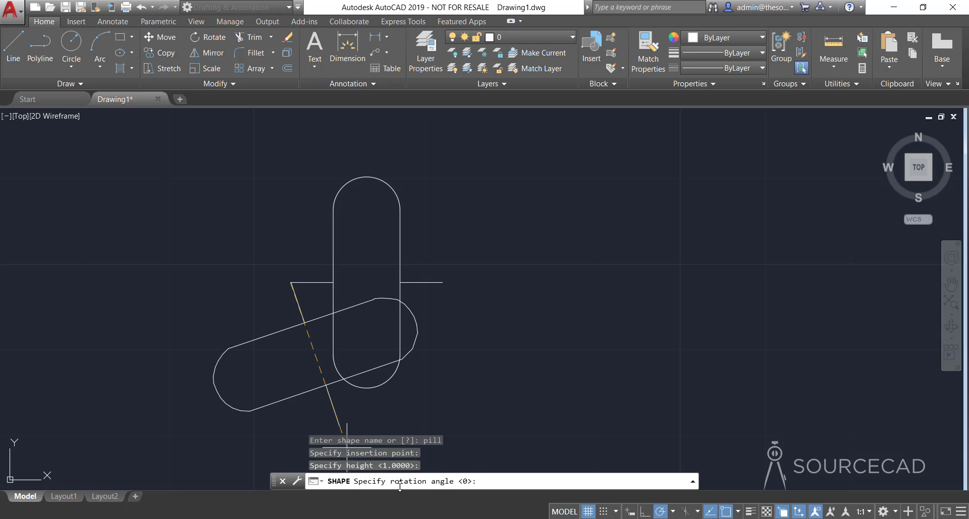
key(Return)
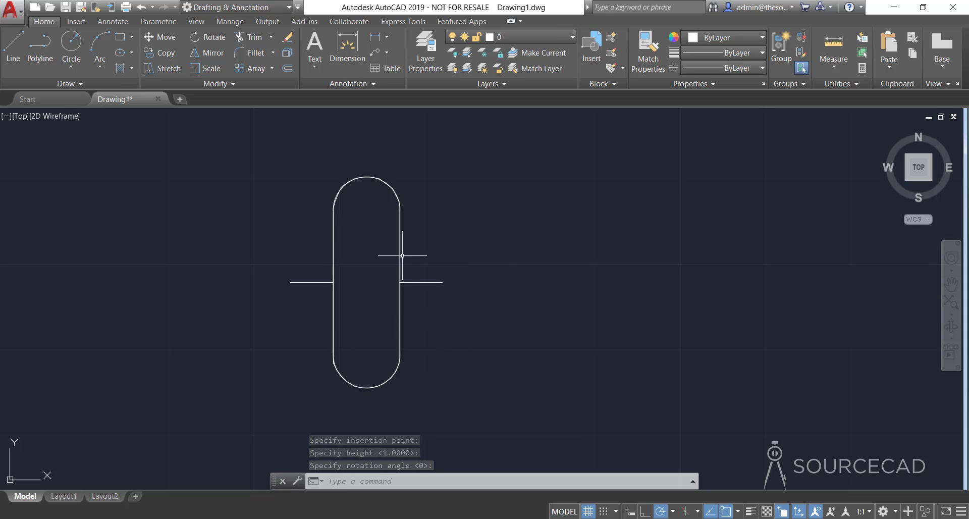
Step: Start MKLTYPE and save the new linetype file to the Desktop as "Shape line"
middle_drag(363, 269, 411, 268)
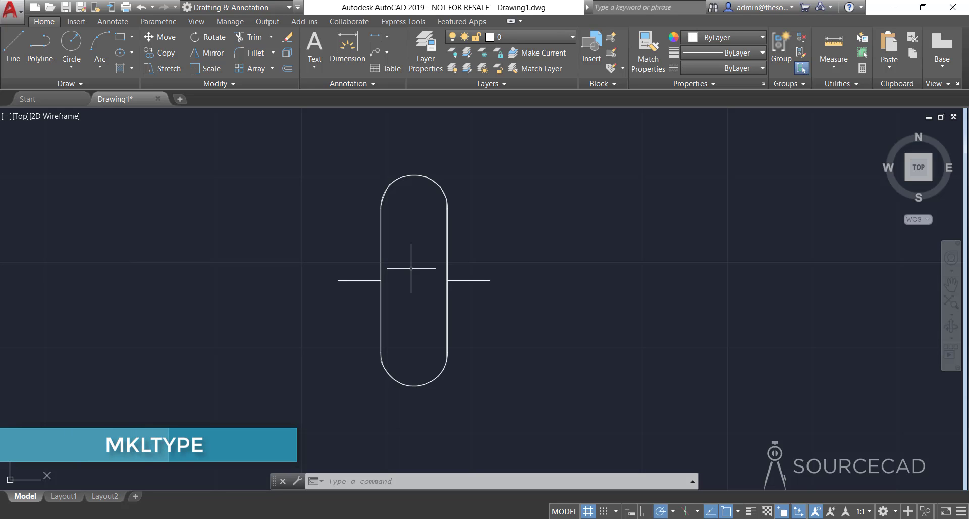
text(MKLTYPE)
key(Return)
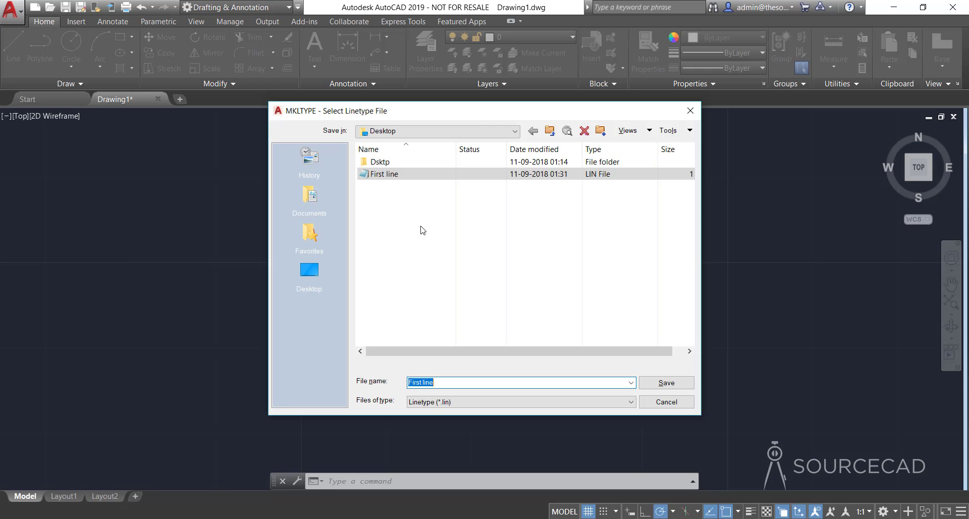
click(381, 199)
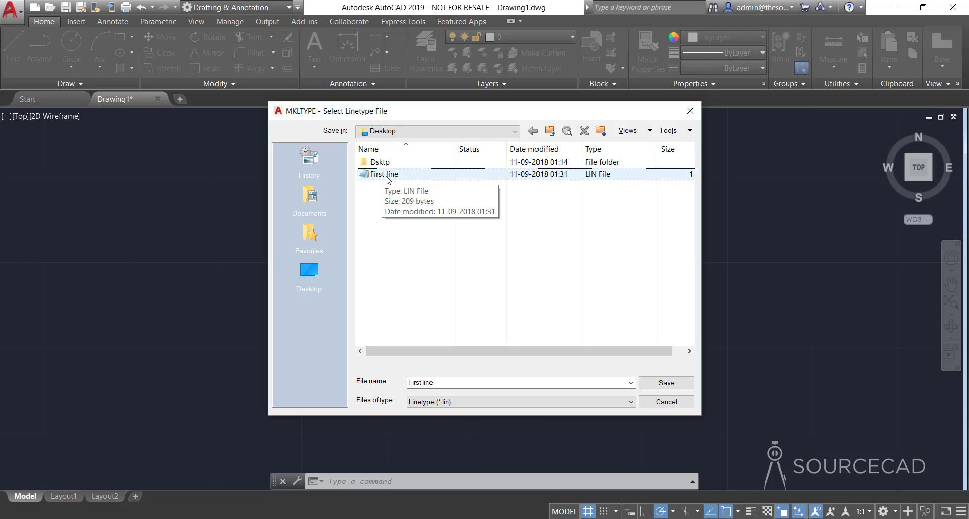
click(446, 382)
text(Shape line)
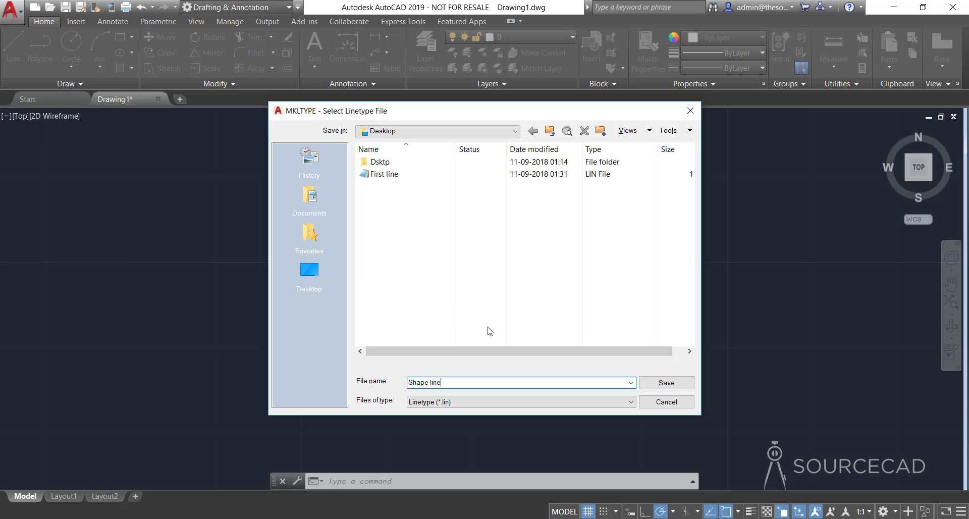
click(661, 383)
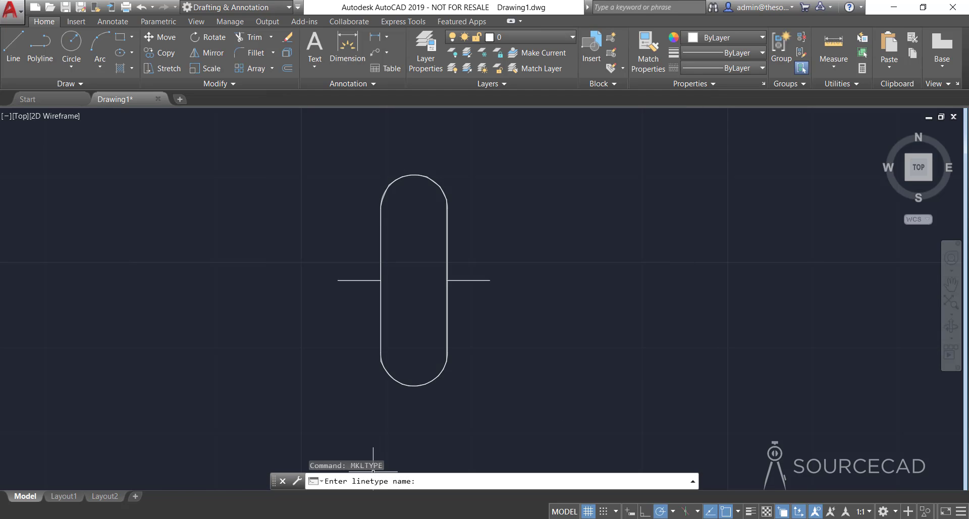
Step: Name the linetype PILLN and give it the description "Pill type linetype"
text(PILLLN)
key(BackSpace)
key(BackSpace)
text(N)
key(Return)
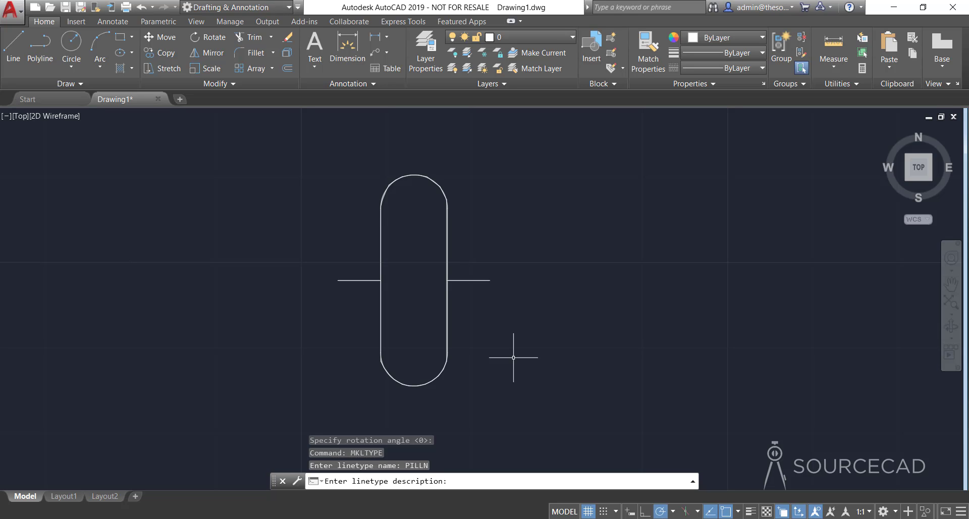
text(Pill type linetype)
key(Return)
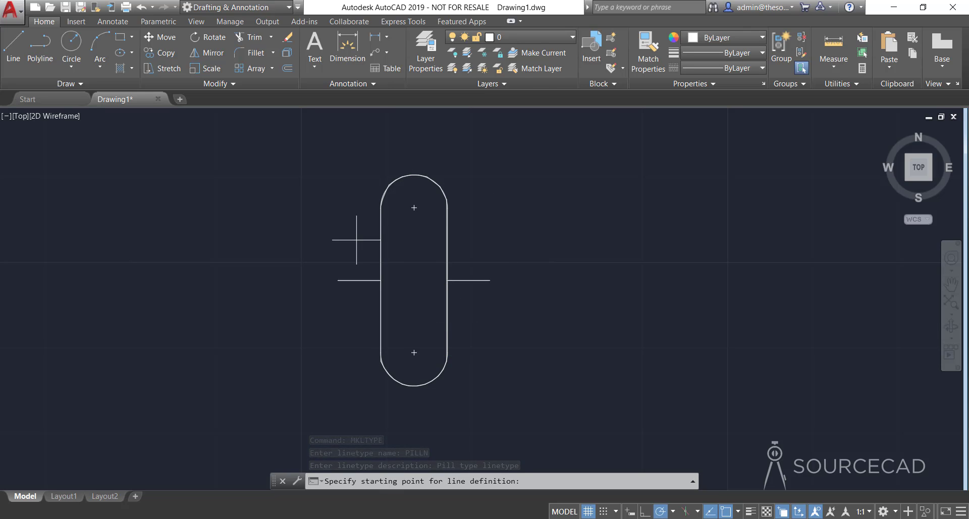
Step: Define the PILLN linetype from the left line's outer end to the right line's outer end, selecting the overlapping Shape object as its content
click(339, 280)
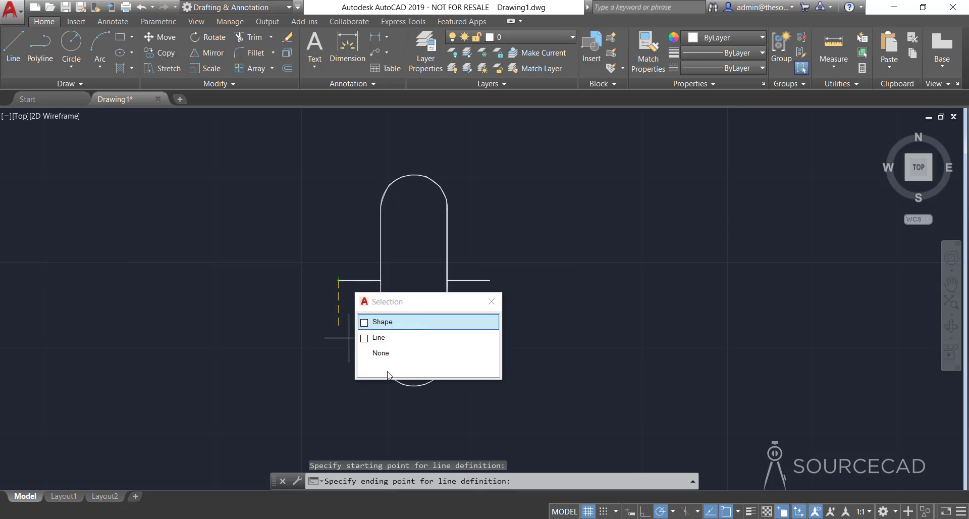
click(490, 279)
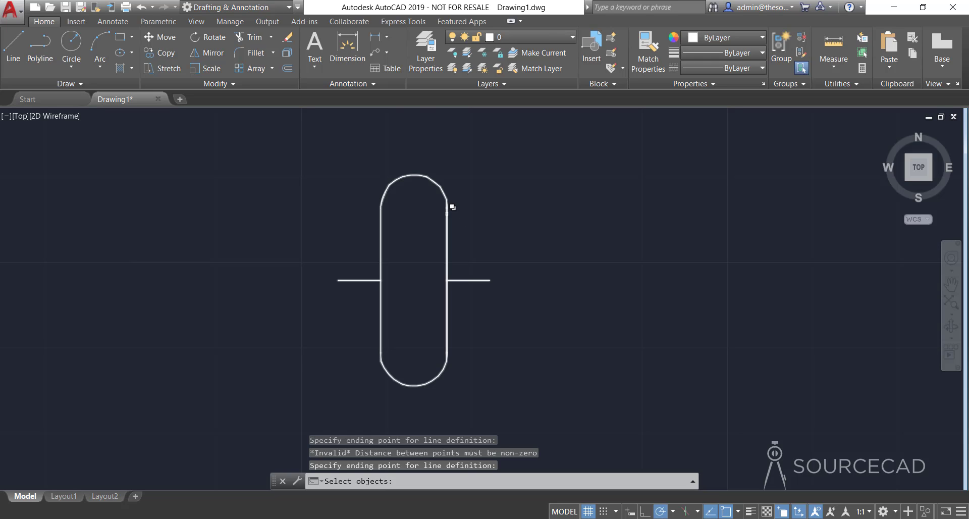
click(452, 207)
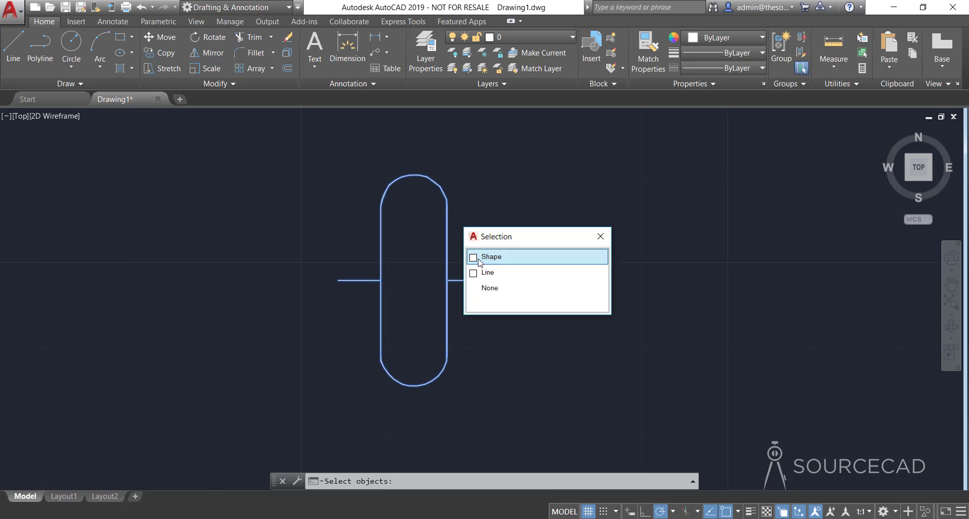
click(510, 261)
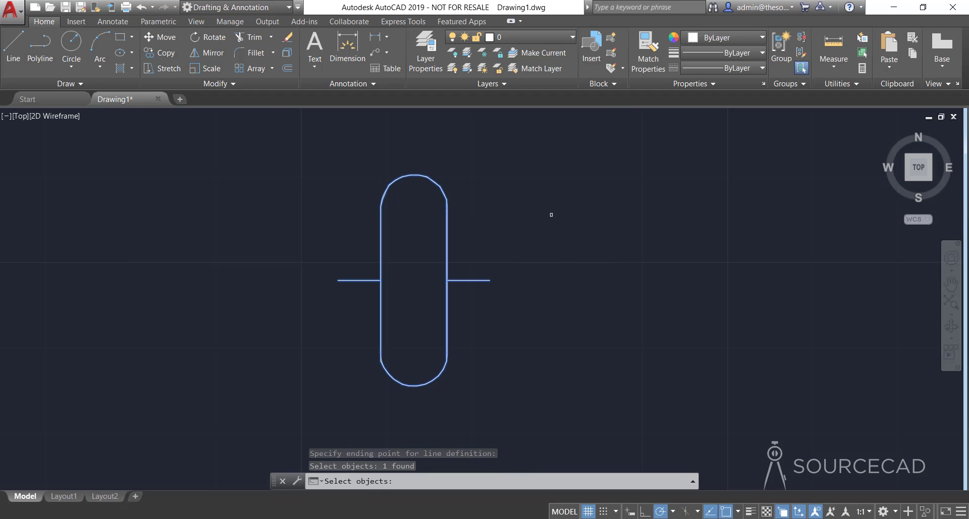
click(961, 511)
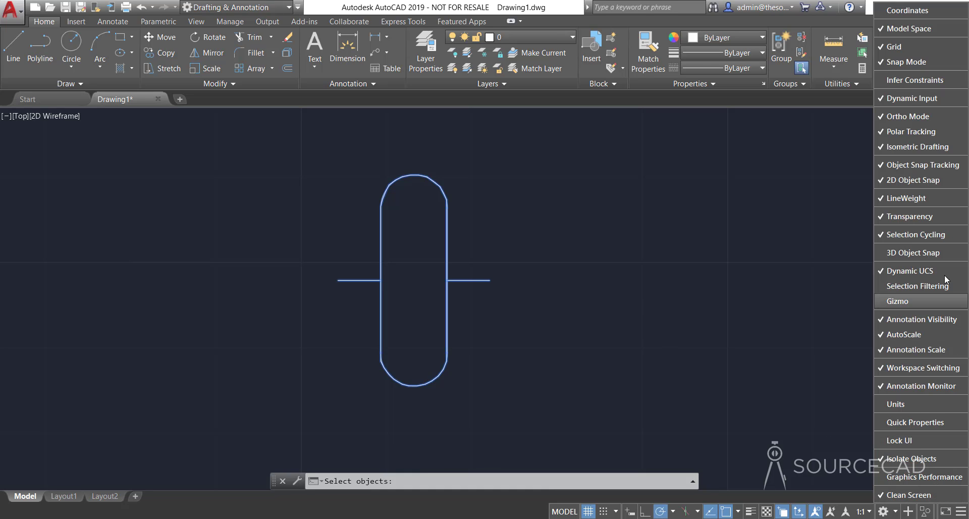
click(906, 234)
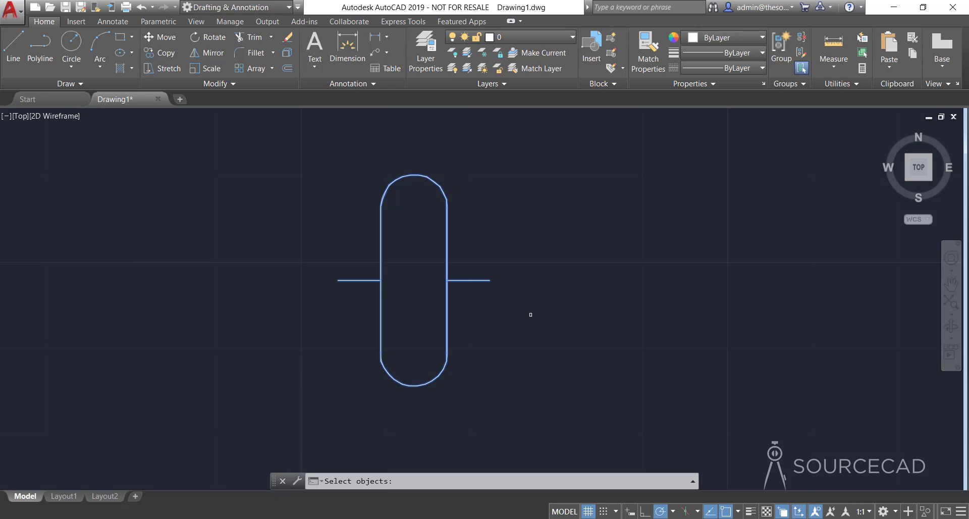
key(Return)
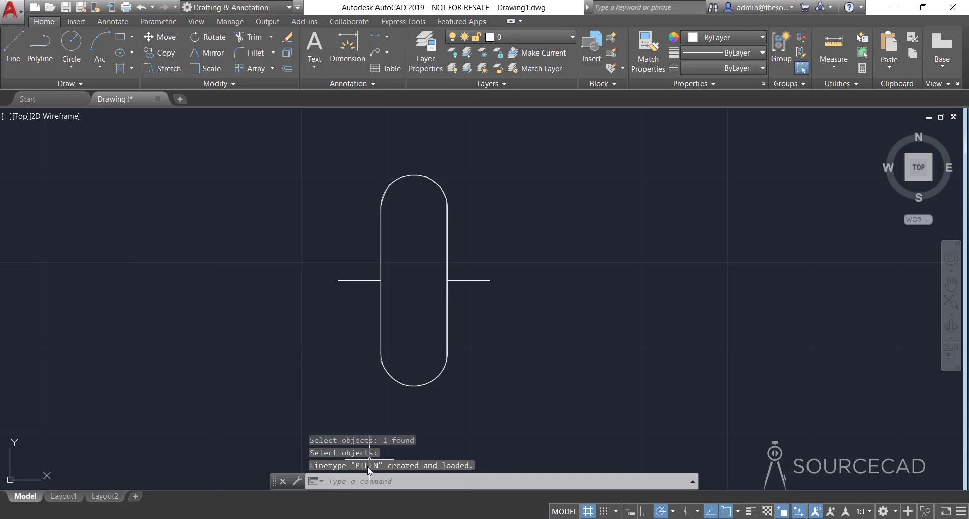
scroll(503, 360, down, 4)
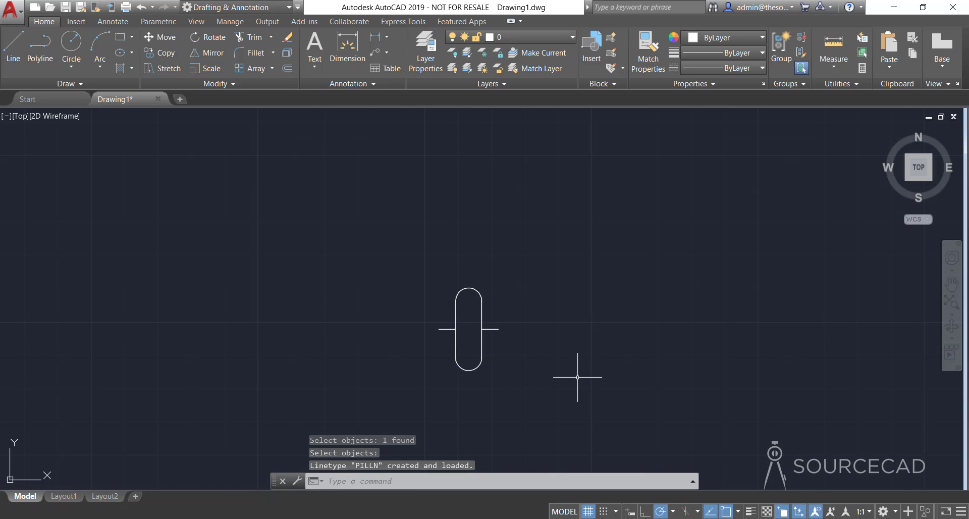
Step: Erase the entire pill symbol, including its short side lines and the inserted shape
middle_drag(577, 378, 347, 327)
scroll(323, 320, down, 4)
click(337, 355)
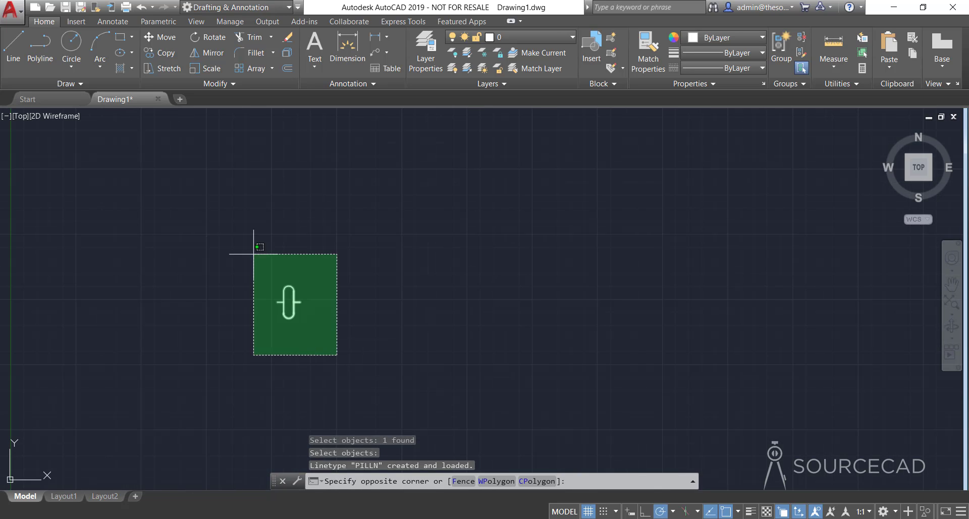
click(253, 254)
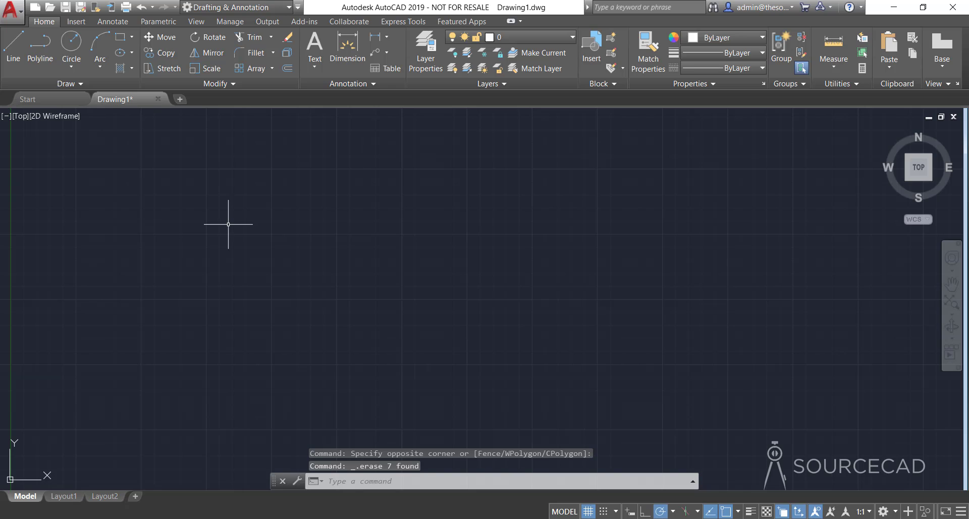
Step: Draw a large circle in the empty drawing area, above and to the right of the origin
click(71, 43)
scroll(255, 237, down, 2)
click(312, 277)
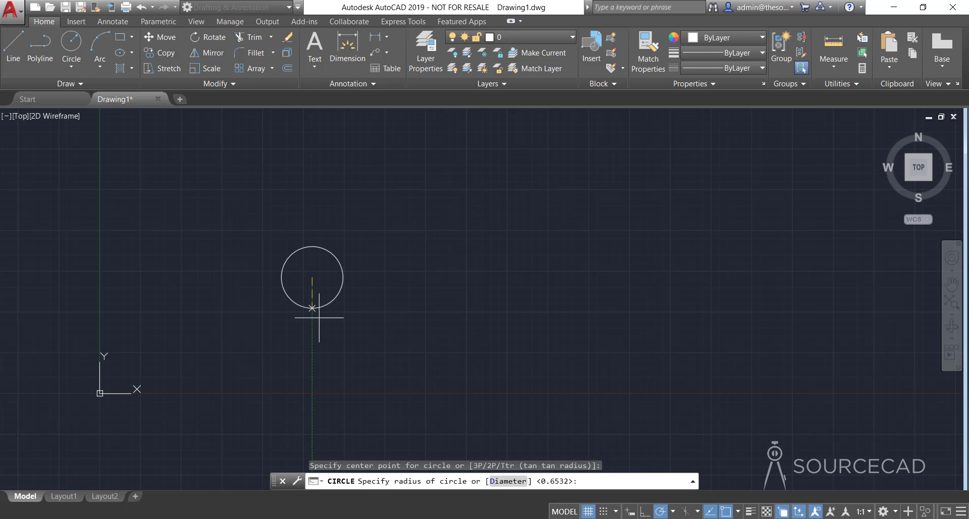
click(391, 397)
Step: Draw a long horizontal line to the right of the circle, roughly level with its center
click(13, 48)
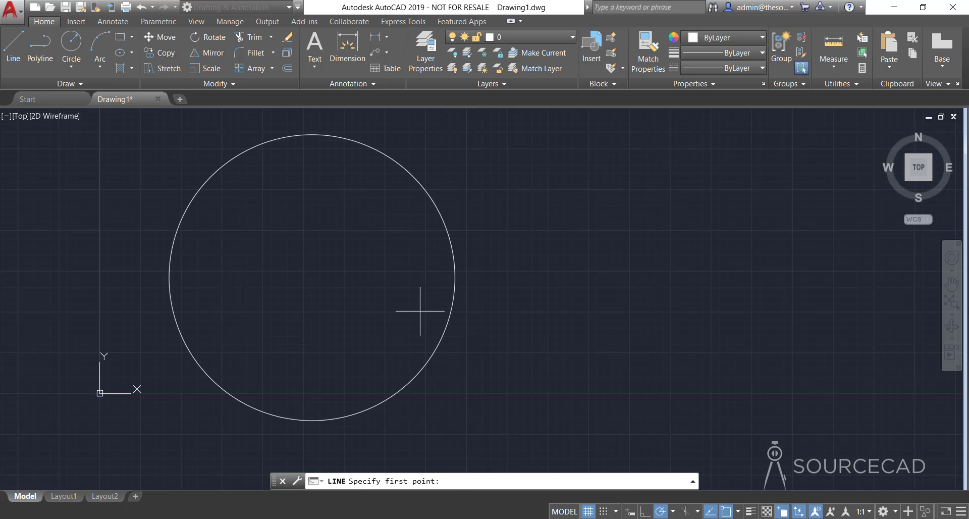
click(506, 281)
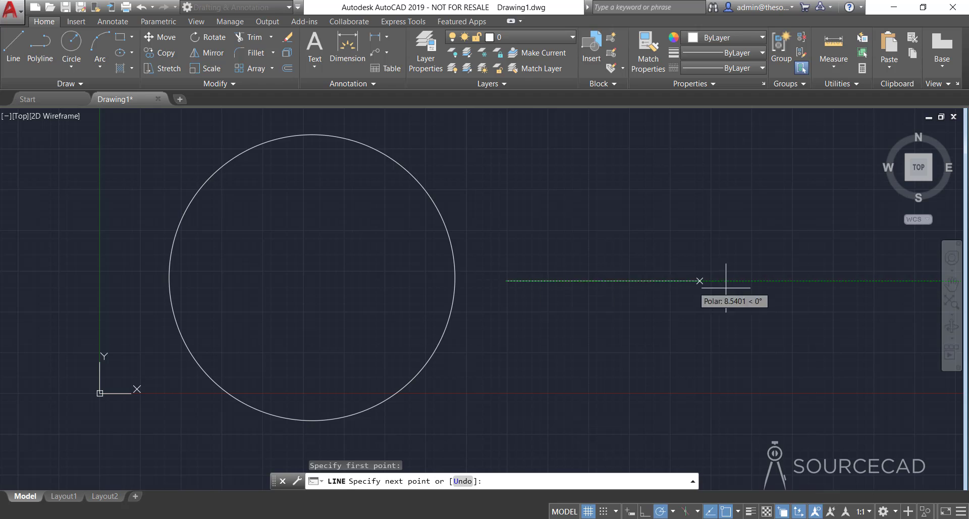
click(866, 281)
key(Return)
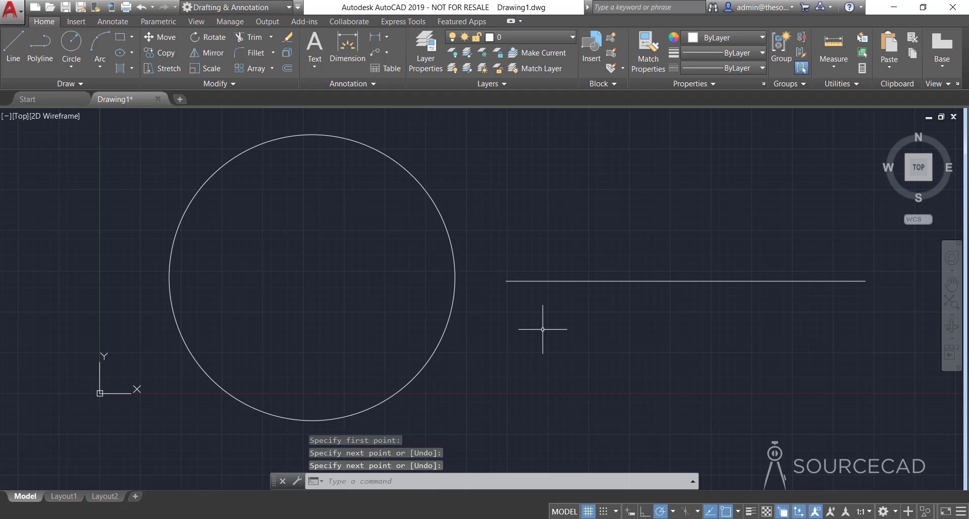
Step: Apply the PILLN linetype to the circle and clear the selection
click(493, 244)
click(379, 236)
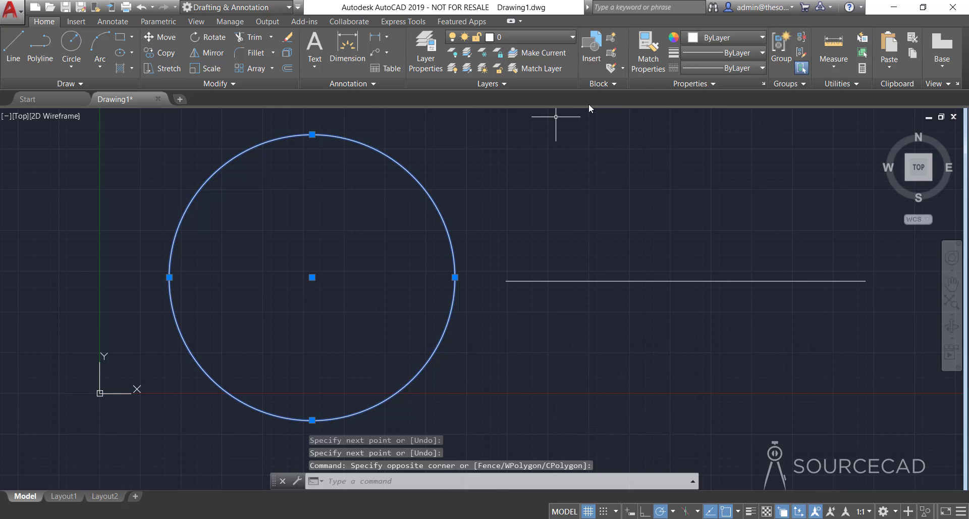
click(697, 68)
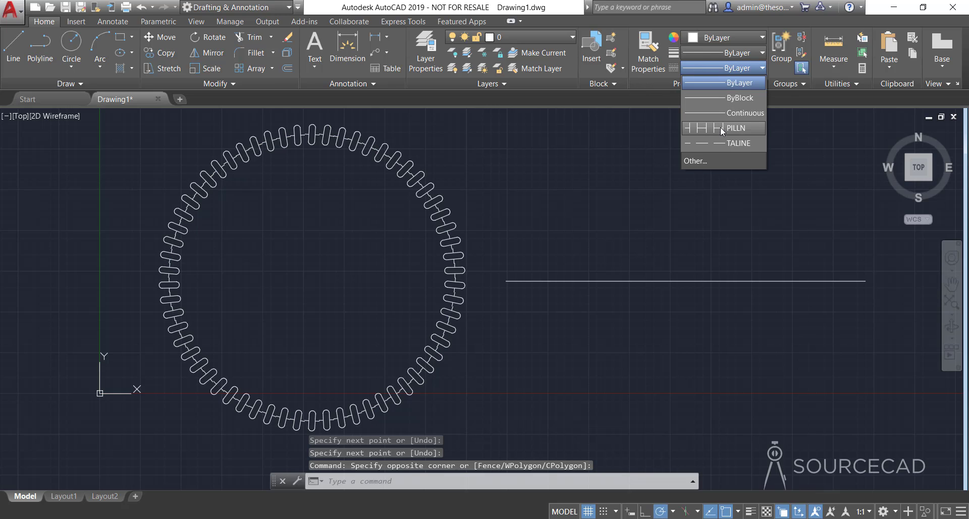
click(720, 126)
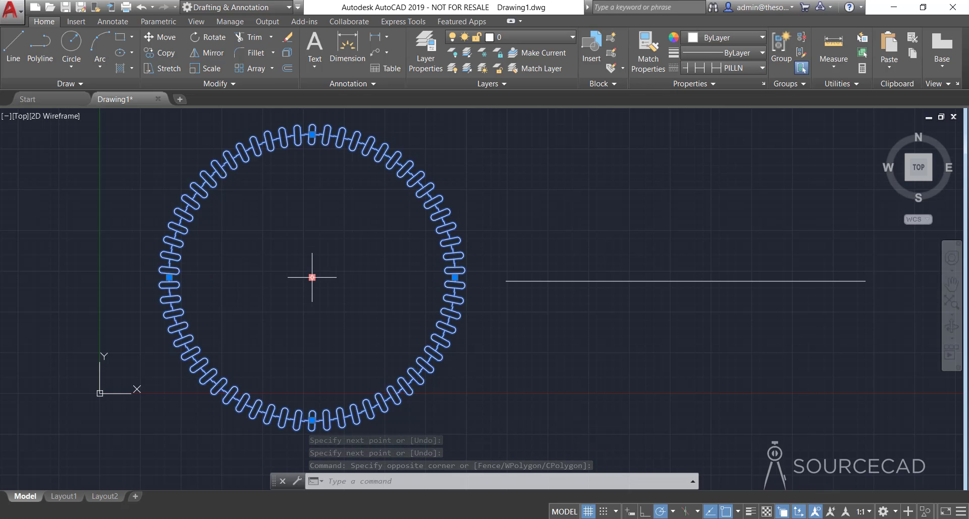
key(Escape)
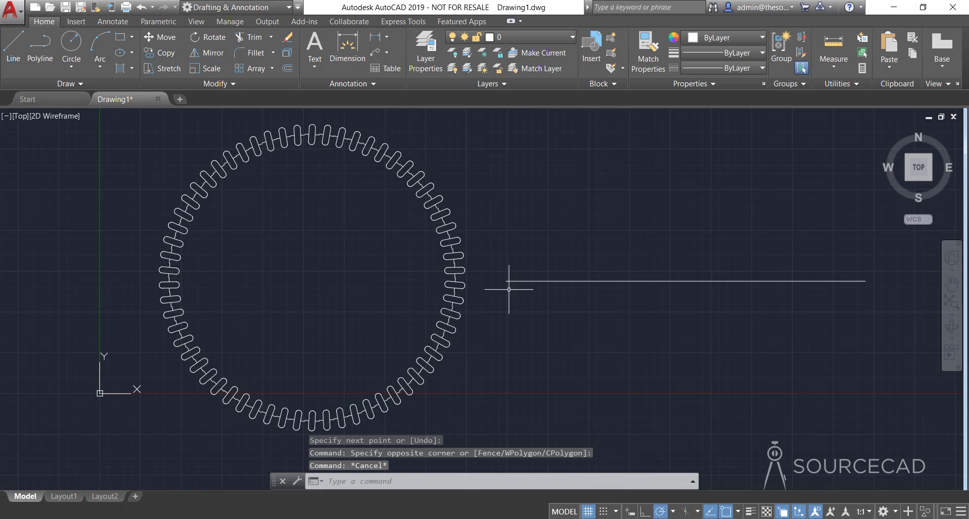
Step: Apply the PILLN linetype to the horizontal line and clear the selection
click(588, 318)
click(474, 152)
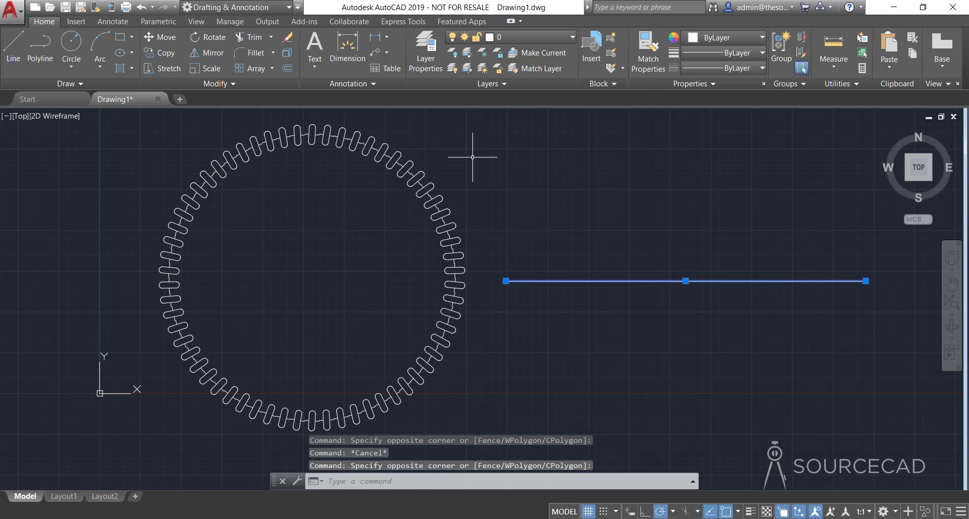
click(699, 68)
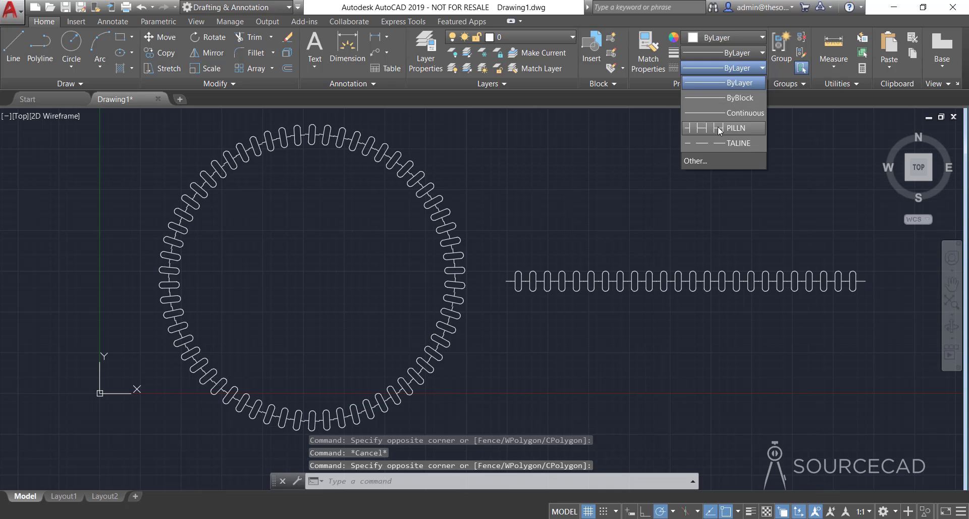
click(710, 125)
key(Escape)
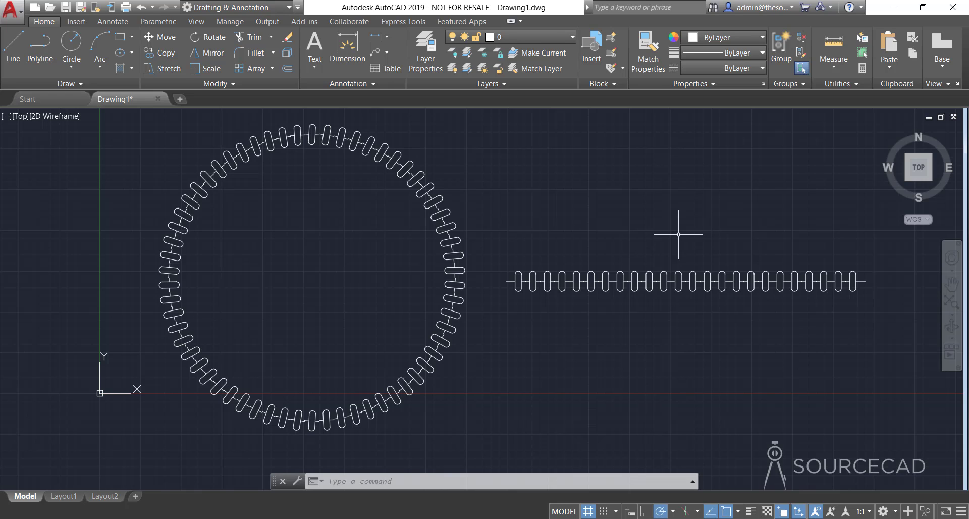
Step: Minimize AutoCAD to show the saved linetype and shape files on the Desktop
click(895, 7)
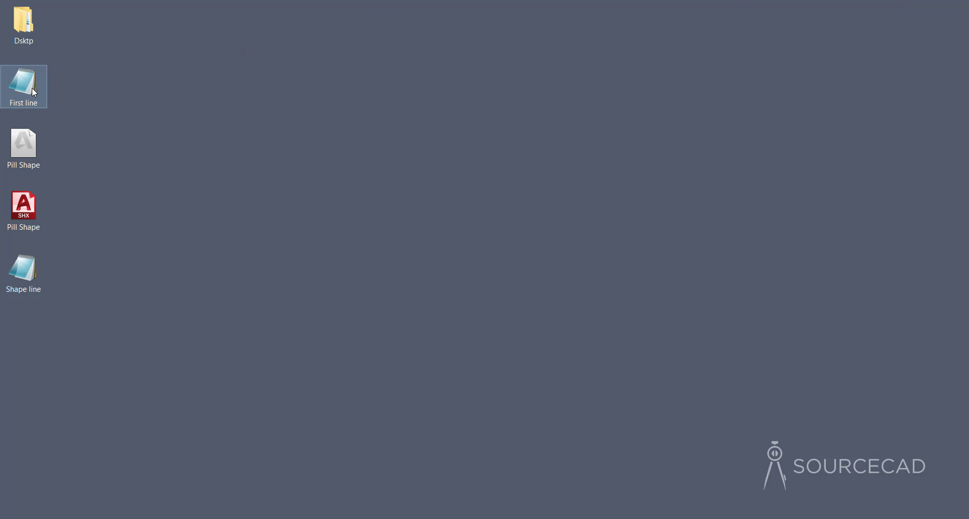